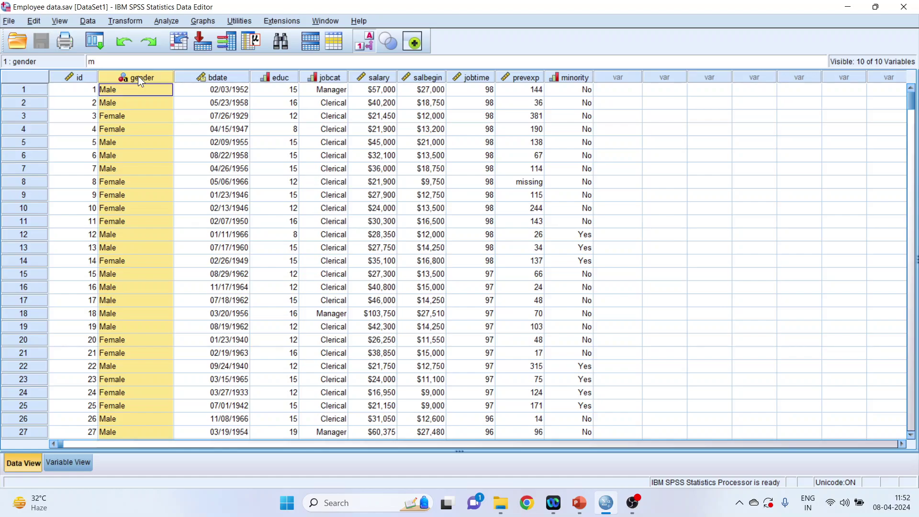
# - Examine the employee dataset's variables one by one, from bdate, educ and jobcat through the salary, jobtime, prevexp and minority columns
pyautogui.click(201, 80)
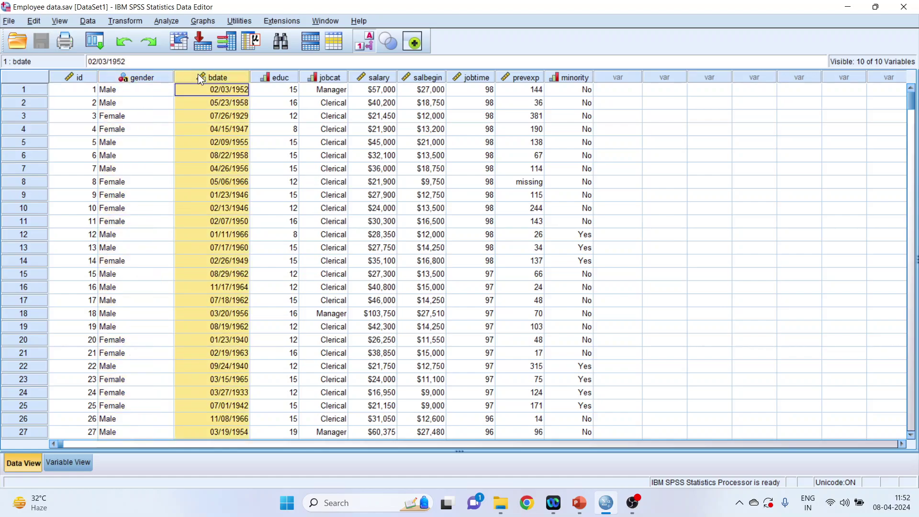
pyautogui.click(282, 78)
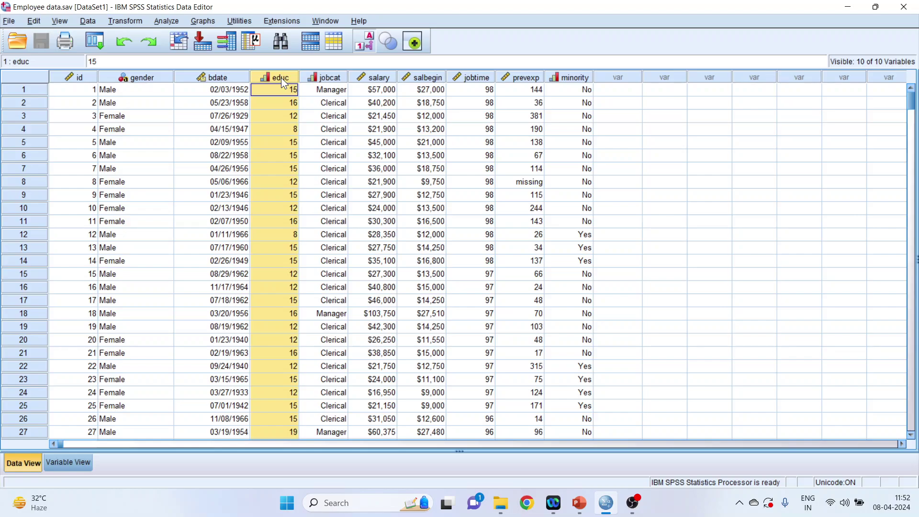
pyautogui.click(293, 116)
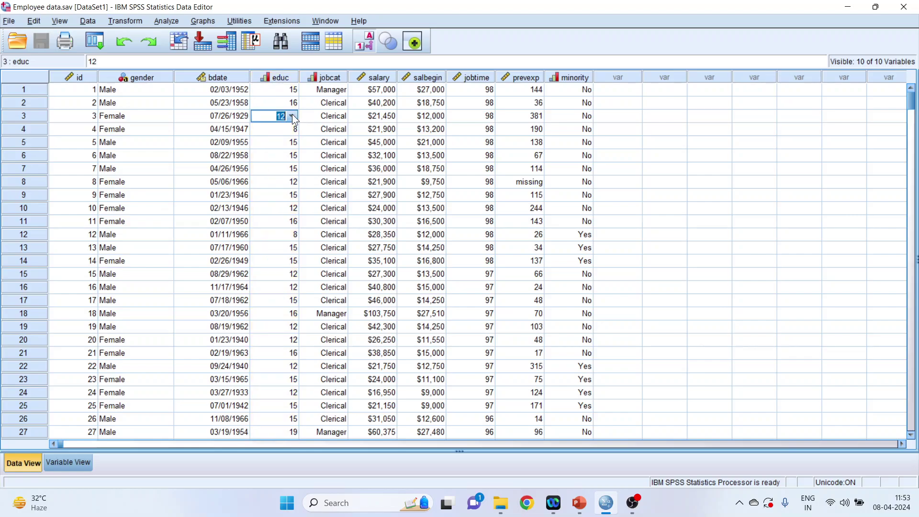
pyautogui.click(324, 116)
pyautogui.click(326, 77)
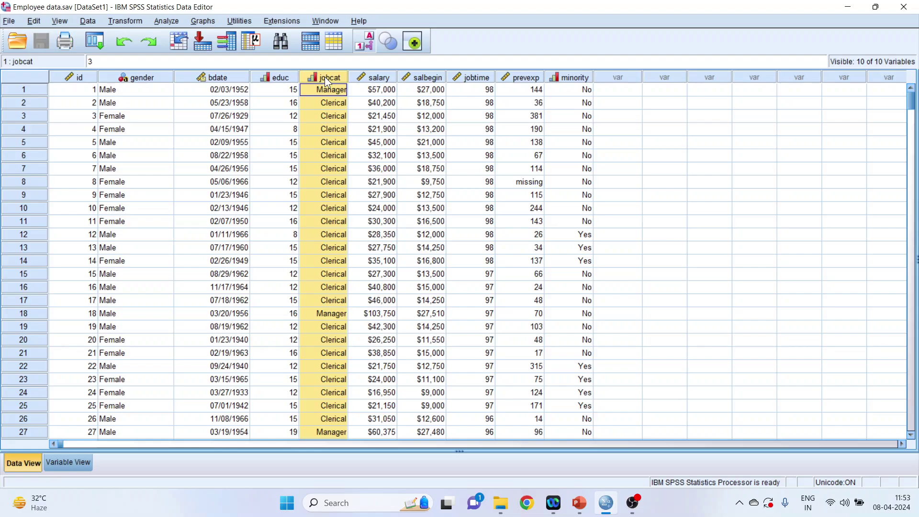
pyautogui.click(385, 78)
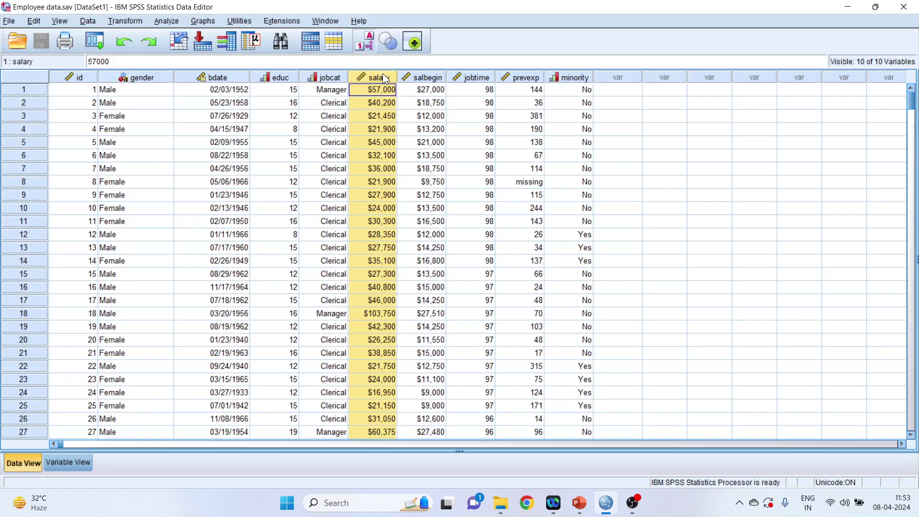
pyautogui.click(430, 77)
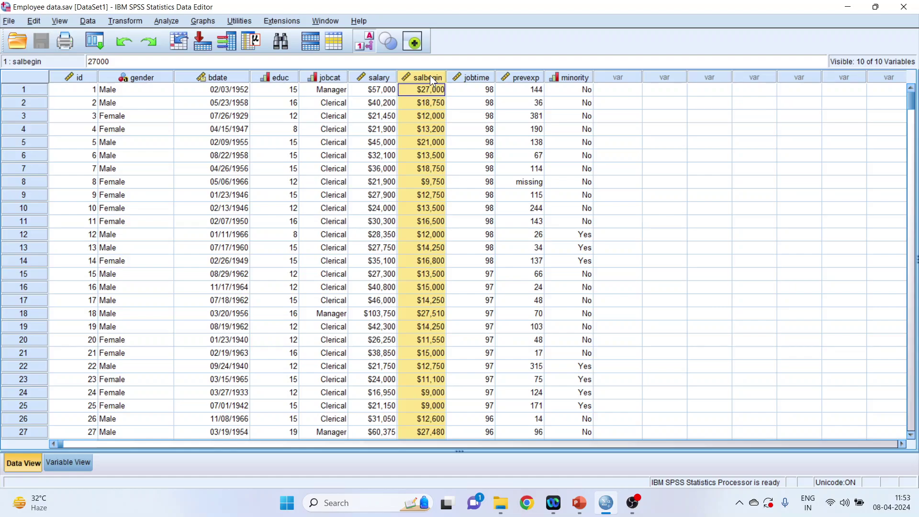
pyautogui.click(473, 77)
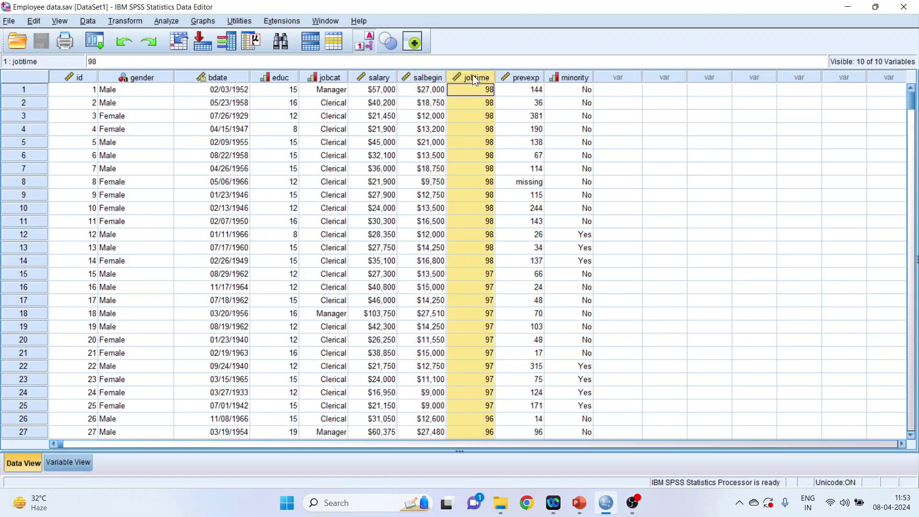
pyautogui.click(521, 79)
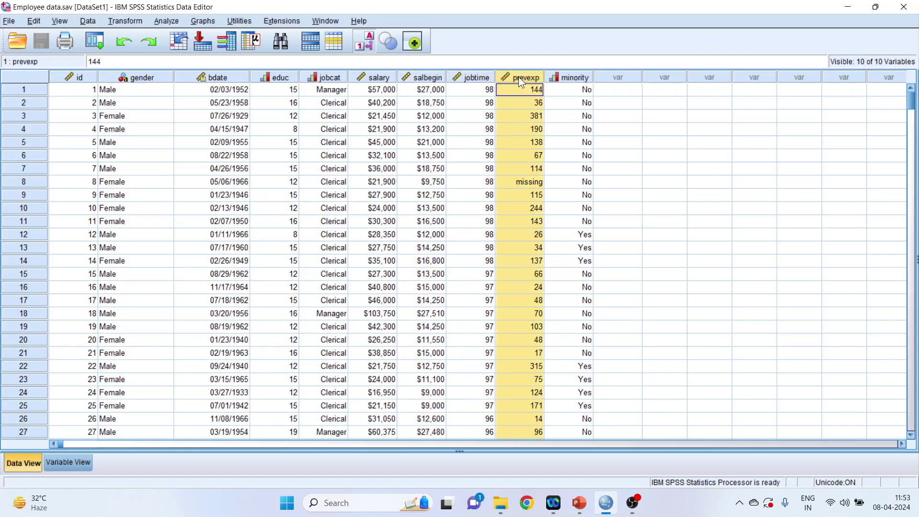
pyautogui.click(574, 78)
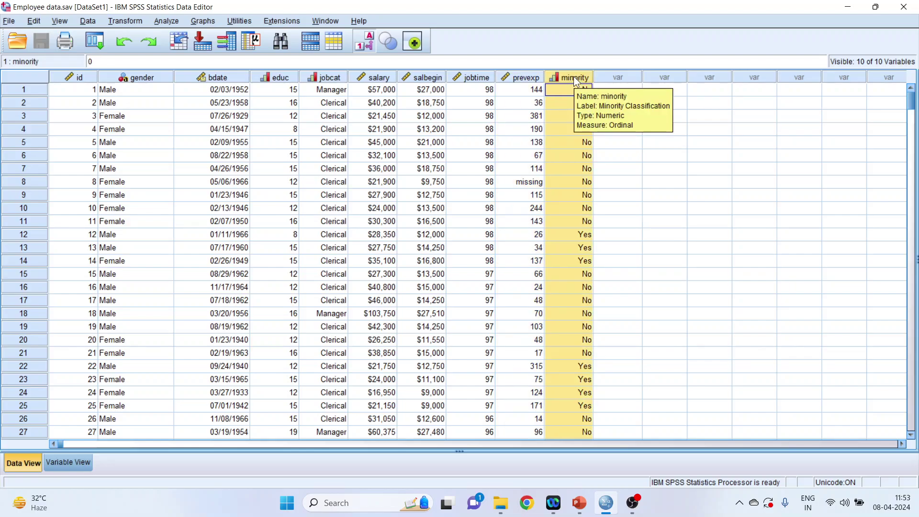
pyautogui.click(649, 105)
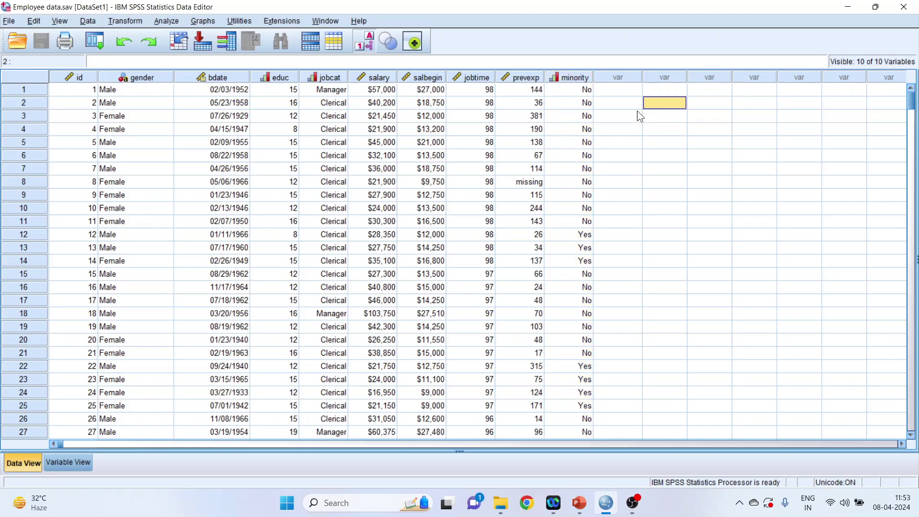
# - Create a simple bar chart in Chart Builder with Gender on the x-axis and Count as the statistic
pyautogui.click(166, 22)
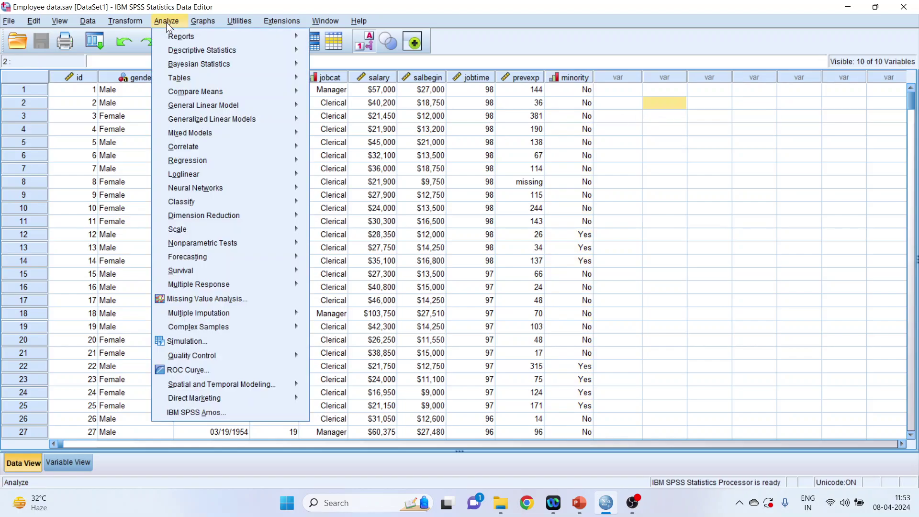
pyautogui.moveTo(196, 27)
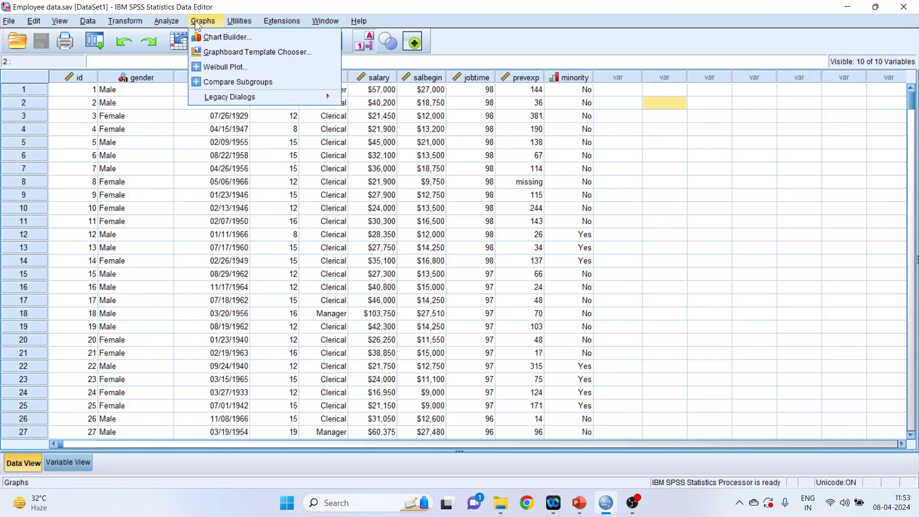
pyautogui.click(213, 39)
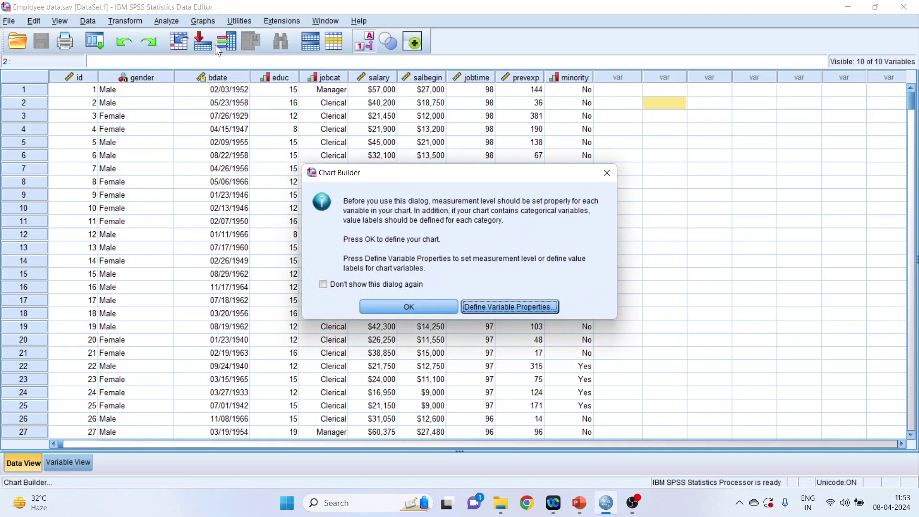
pyautogui.click(401, 307)
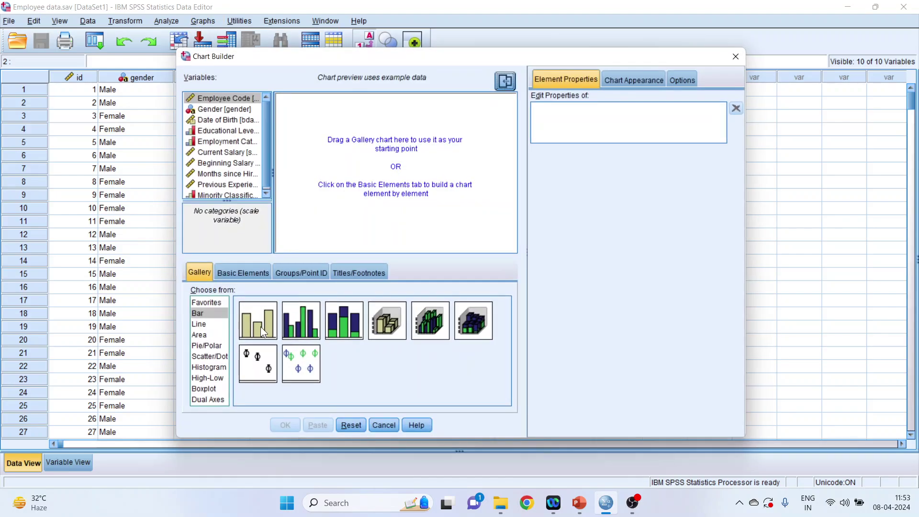
pyautogui.doubleClick(260, 326)
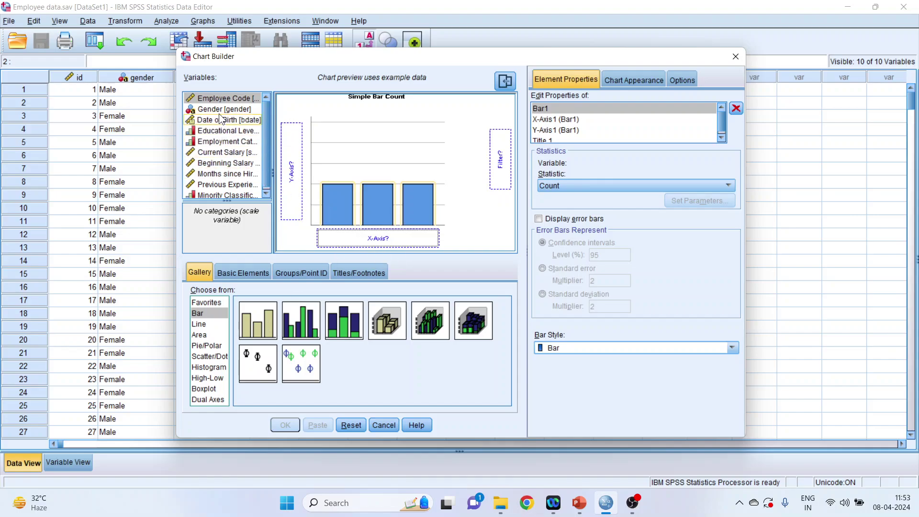
pyautogui.moveTo(220, 109); pyautogui.dragTo(359, 237)
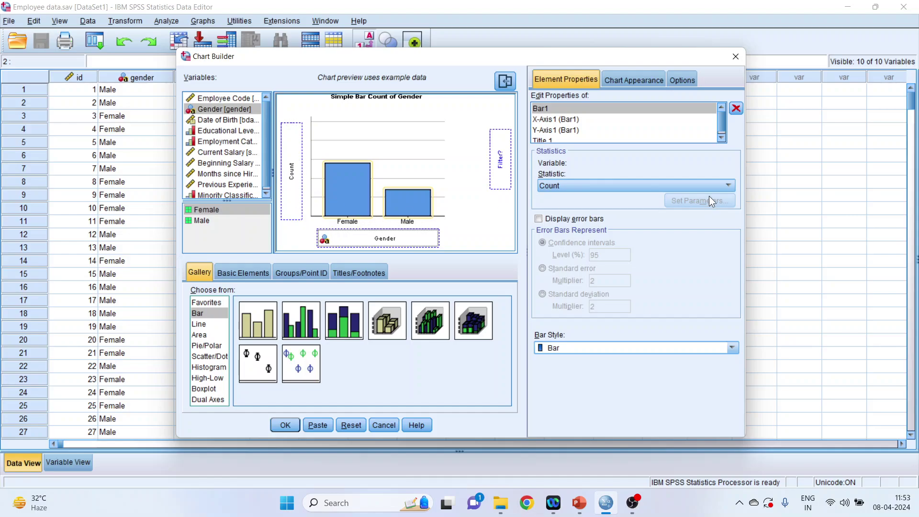
pyautogui.click(729, 186)
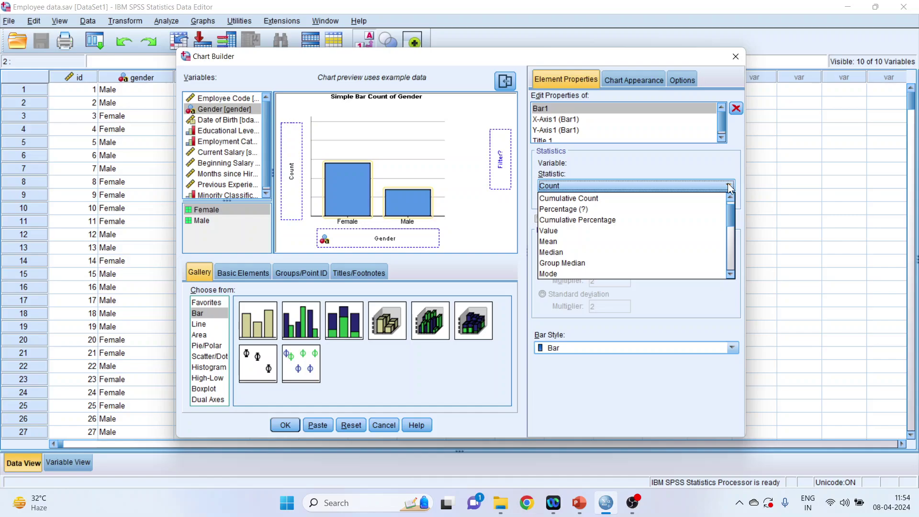
pyautogui.click(728, 186)
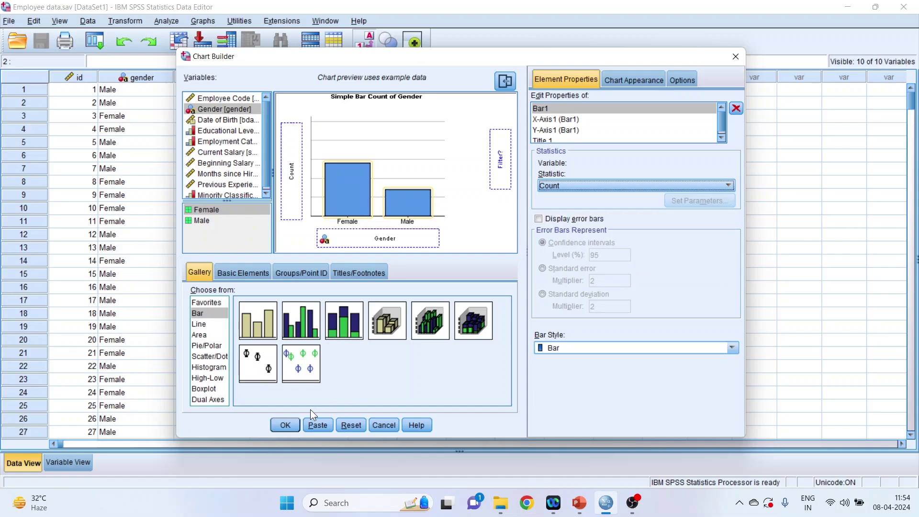
pyautogui.click(286, 425)
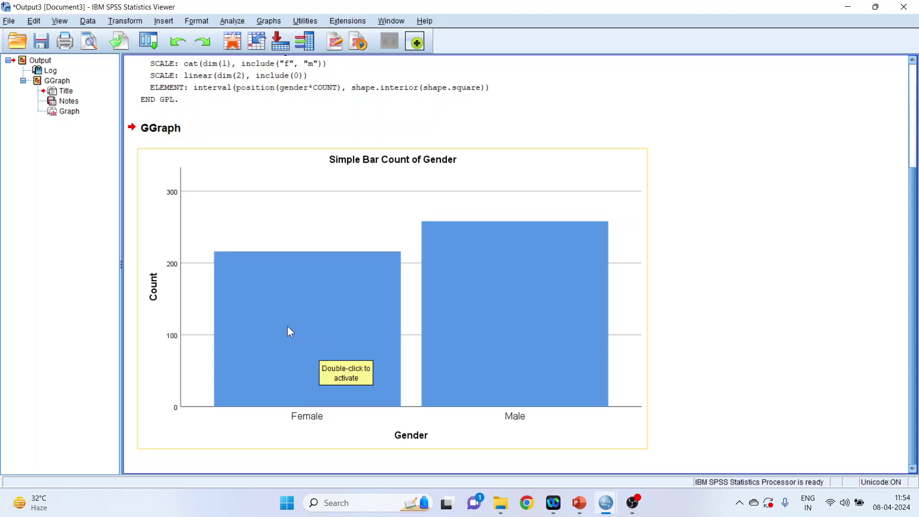
# - Show count data labels on the bars of the Gender chart and return to the output
pyautogui.doubleClick(314, 332)
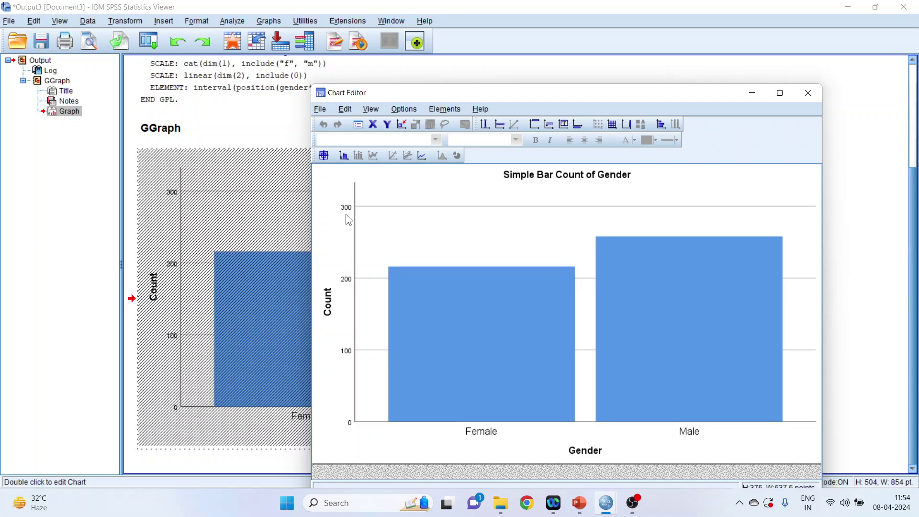
pyautogui.click(344, 155)
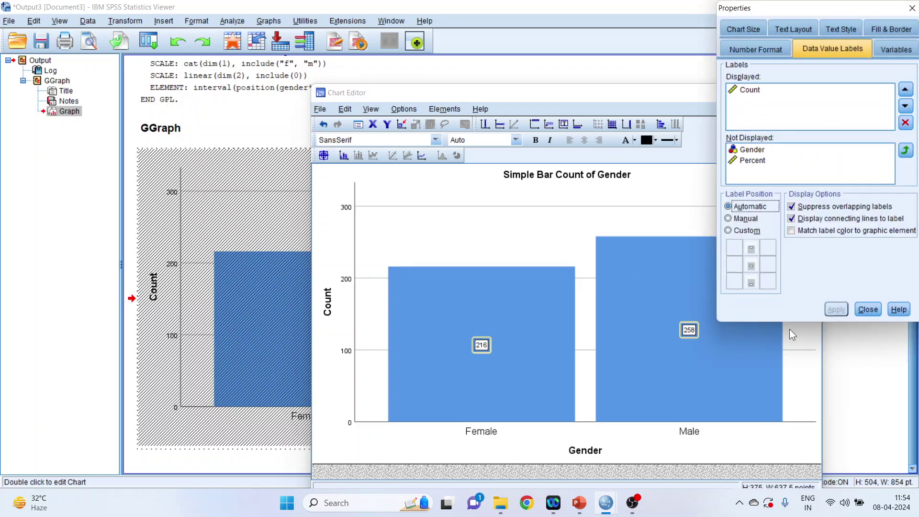
pyautogui.click(860, 313)
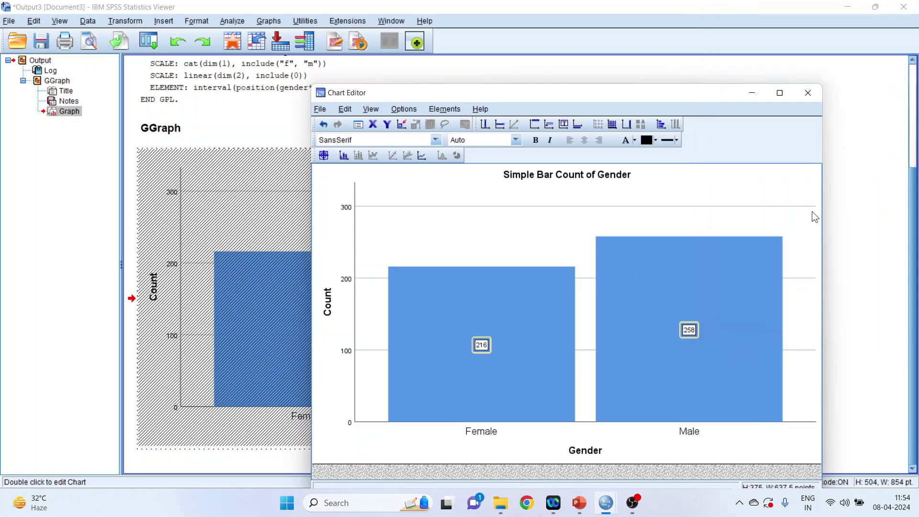
pyautogui.click(807, 97)
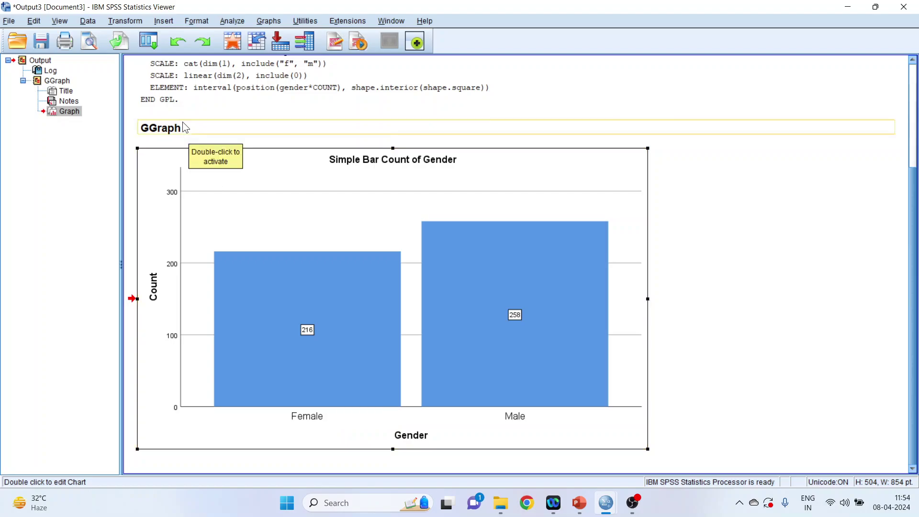
# - Create a simple bar chart of Current Salary by Gender in Chart Builder, with Mean as the statistic
pyautogui.click(150, 42)
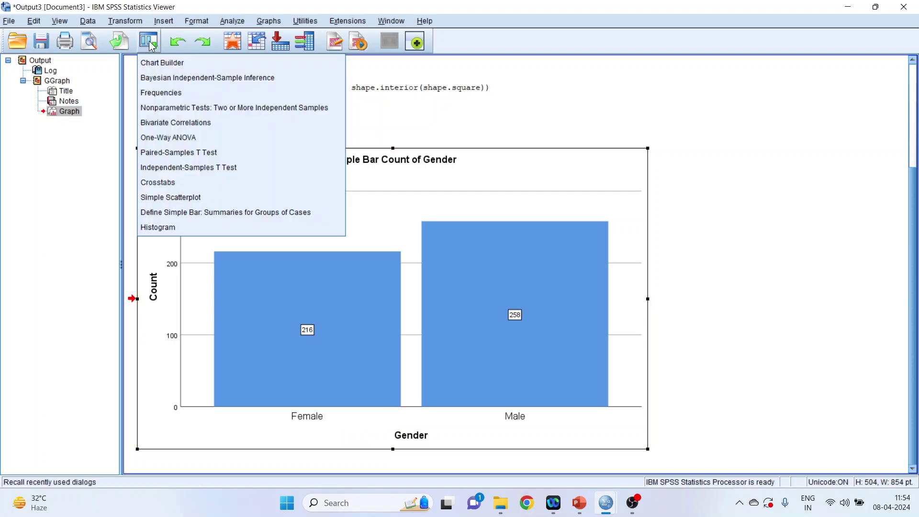
pyautogui.click(163, 63)
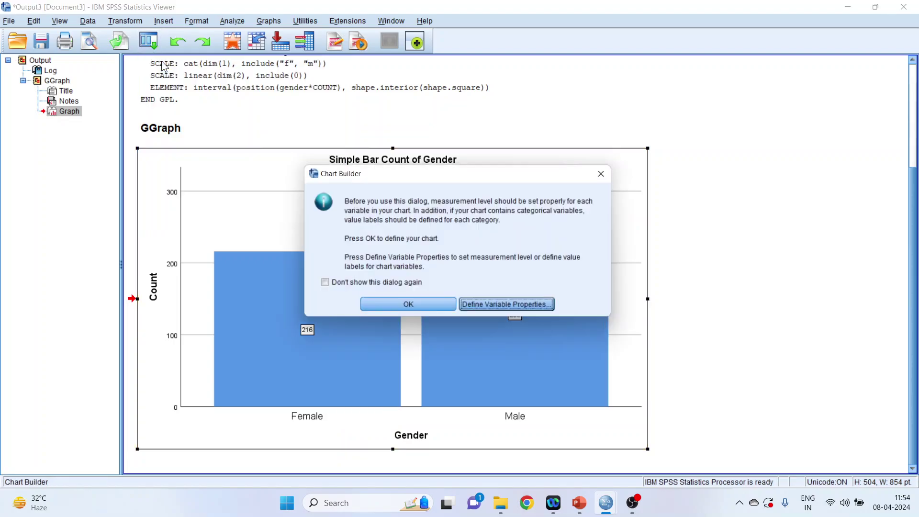
pyautogui.click(406, 303)
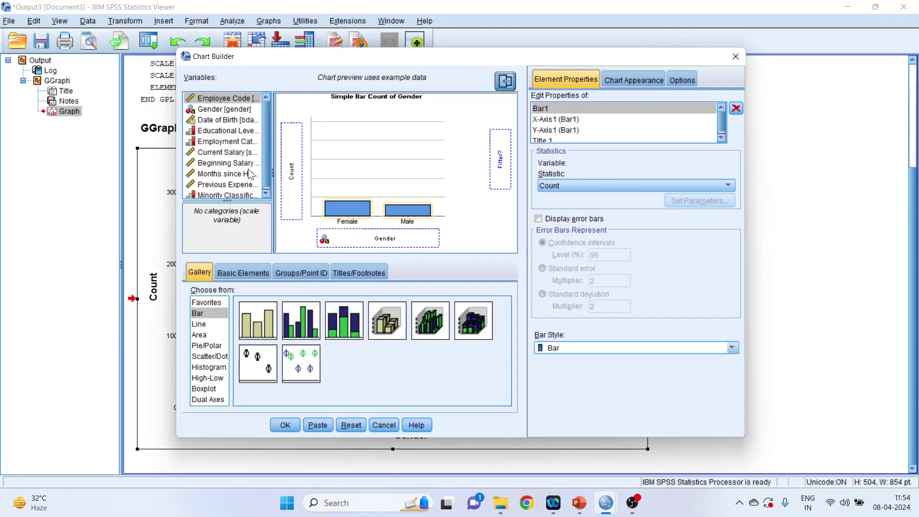
pyautogui.click(234, 154)
pyautogui.moveTo(234, 154); pyautogui.dragTo(288, 169)
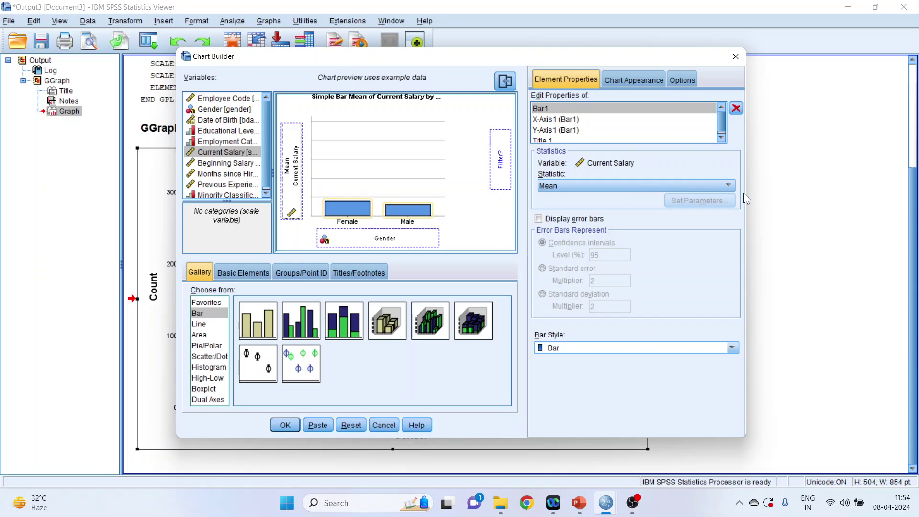
pyautogui.click(730, 187)
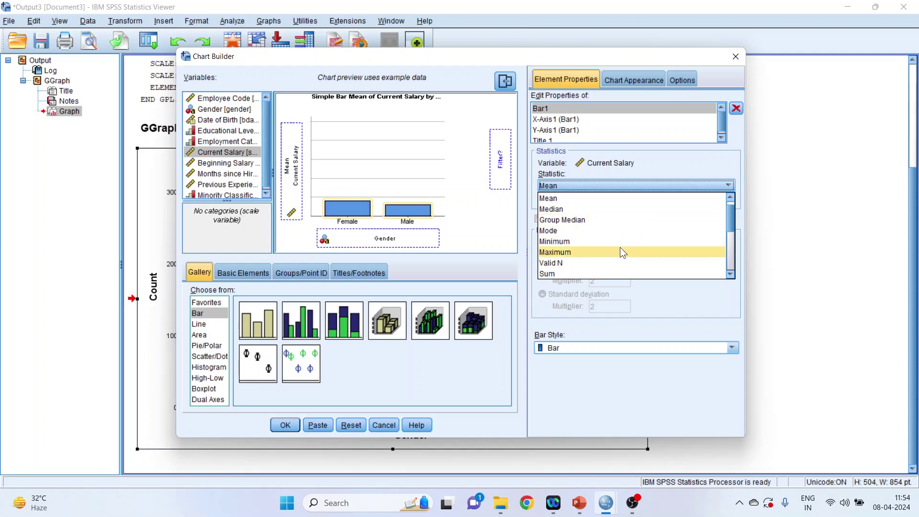
pyautogui.moveTo(733, 224)
pyautogui.mouseDown()
pyautogui.moveTo(730, 251)
pyautogui.moveTo(729, 212)
pyautogui.mouseUp()
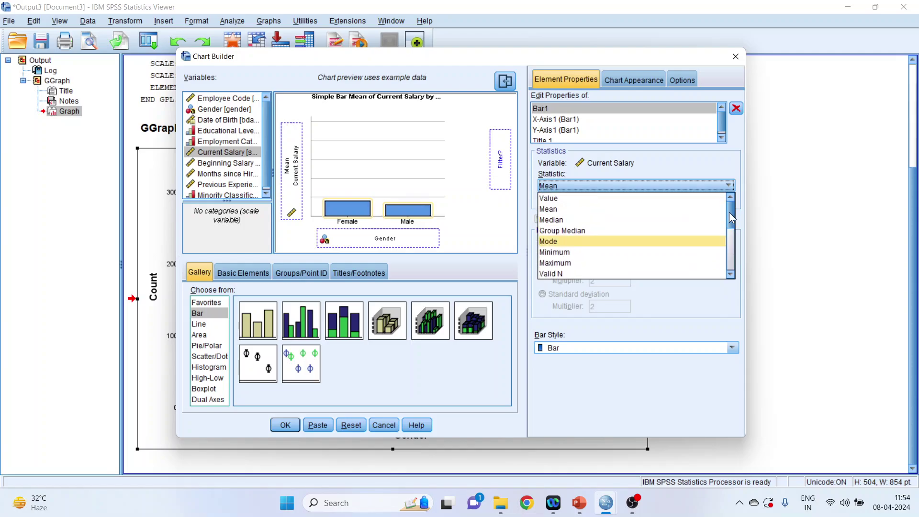
pyautogui.click(629, 211)
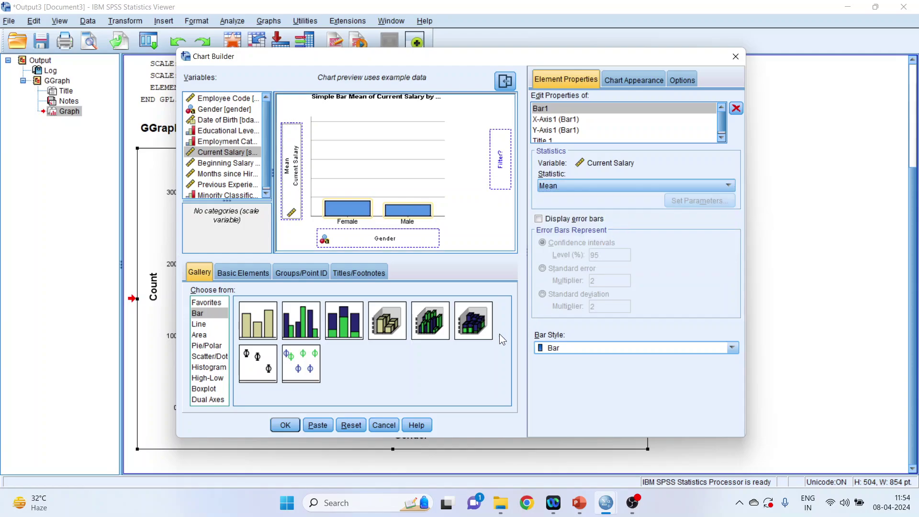
pyautogui.click(285, 425)
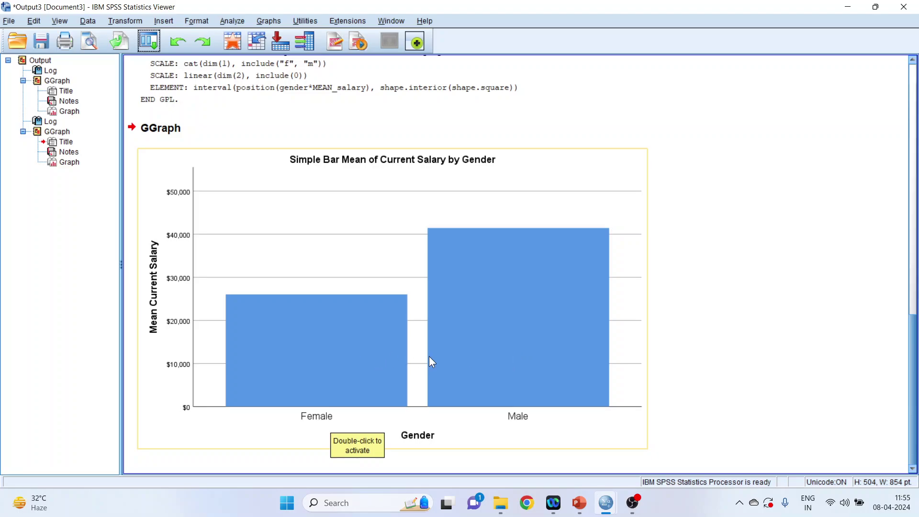
# - Show mean salary data labels on the bars of the Current Salary by Gender chart and return to the output
pyautogui.doubleClick(323, 350)
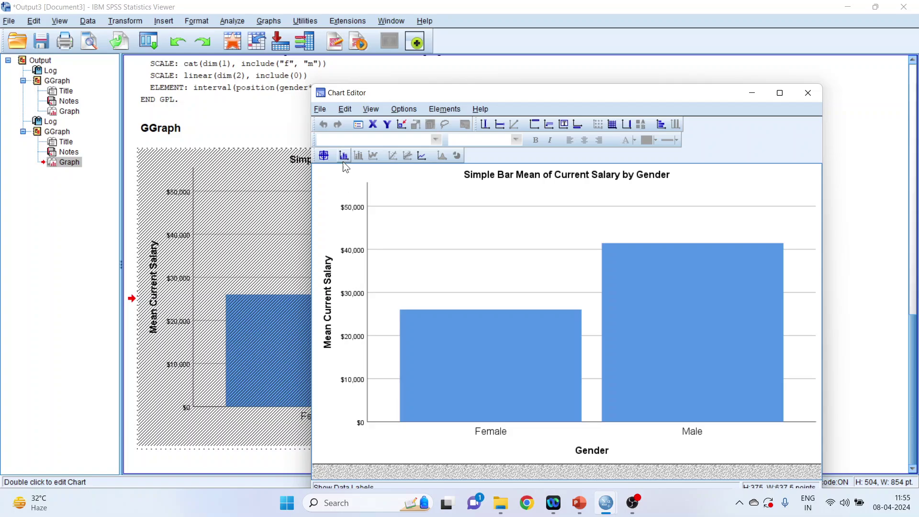
pyautogui.click(343, 158)
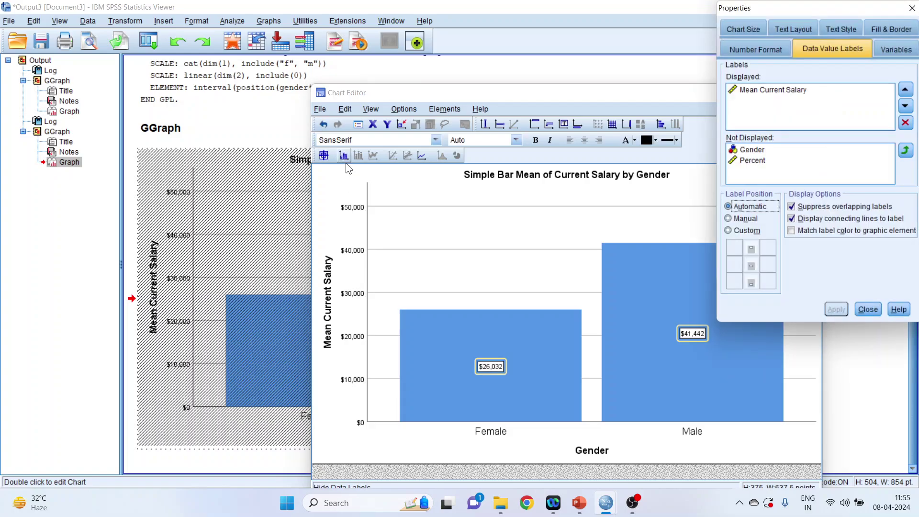
pyautogui.click(867, 309)
pyautogui.click(808, 93)
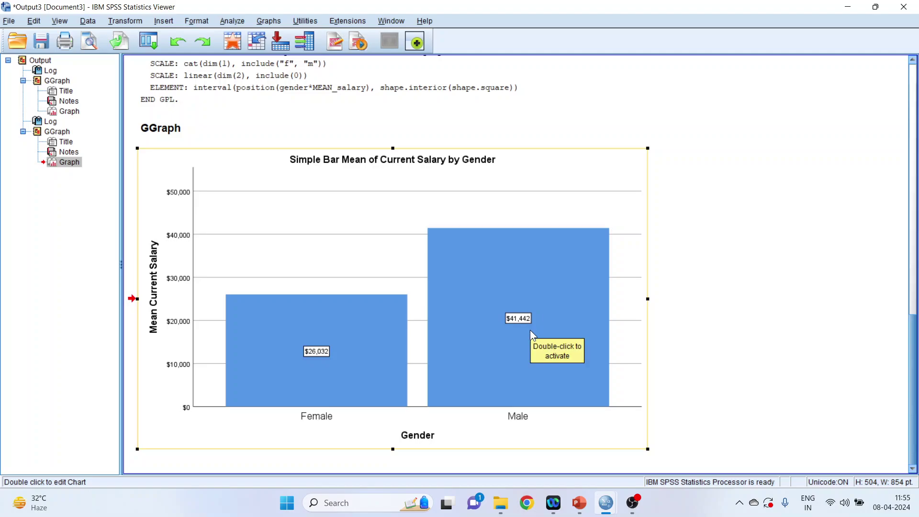
# - Reopen Chart Builder, clear the previous chart definition and start a clustered bar chart
pyautogui.click(152, 44)
pyautogui.click(159, 63)
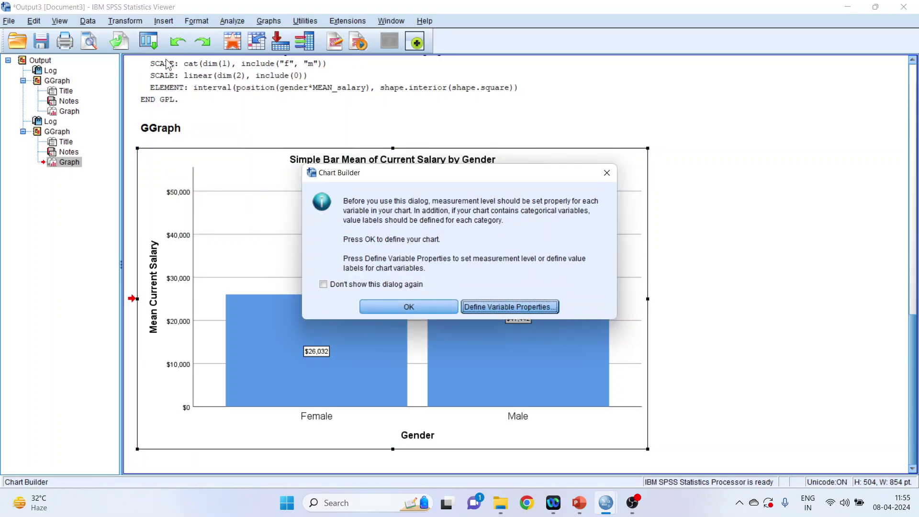
pyautogui.click(412, 305)
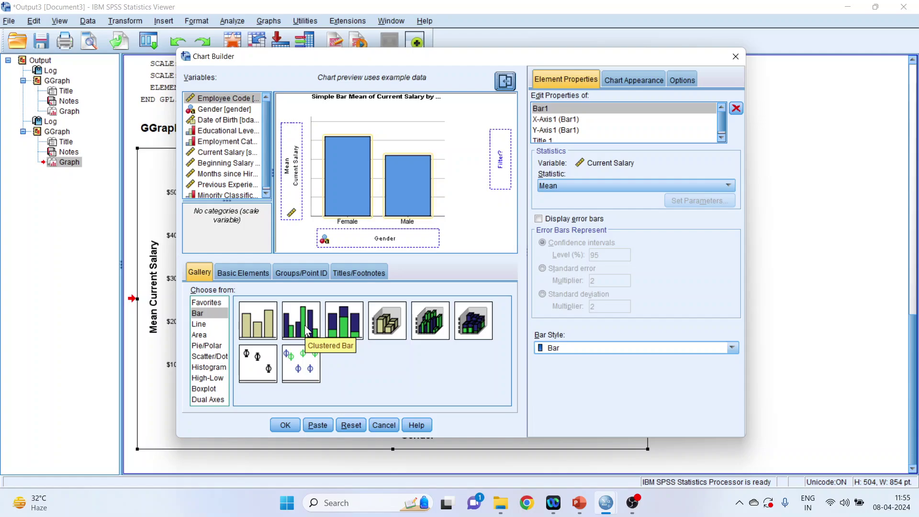
pyautogui.click(353, 425)
pyautogui.doubleClick(299, 328)
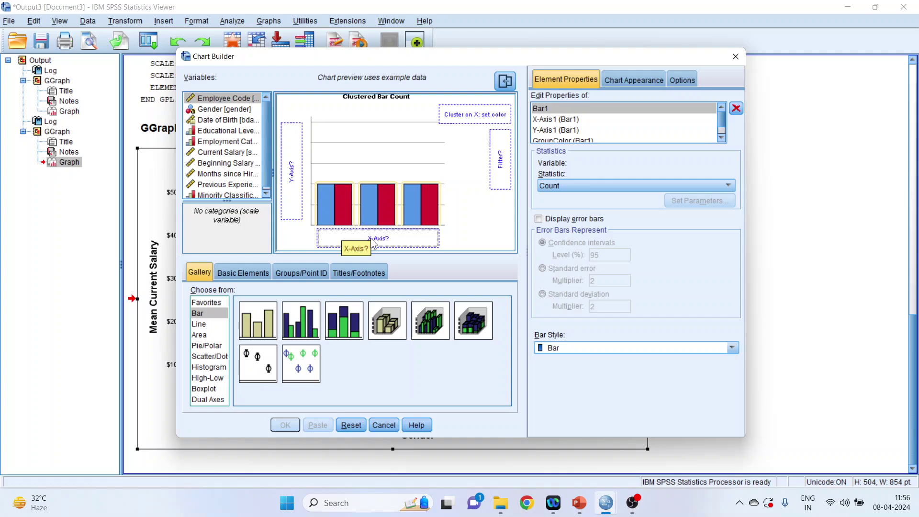
# - Generate the clustered bar chart with Employment Category on the x-axis, mean Current Salary on the y-axis and Gender as the cluster variable
pyautogui.moveTo(223, 141); pyautogui.dragTo(345, 234)
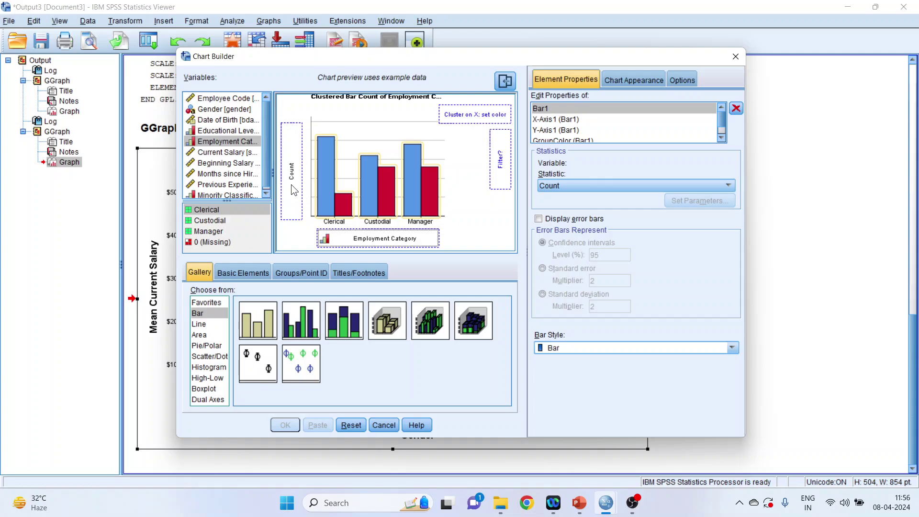
pyautogui.click(235, 152)
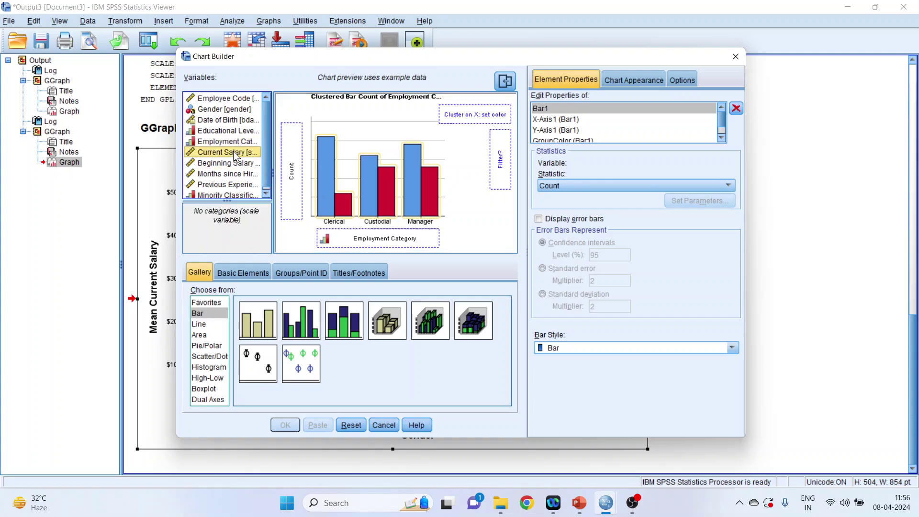
pyautogui.moveTo(235, 153); pyautogui.dragTo(288, 164)
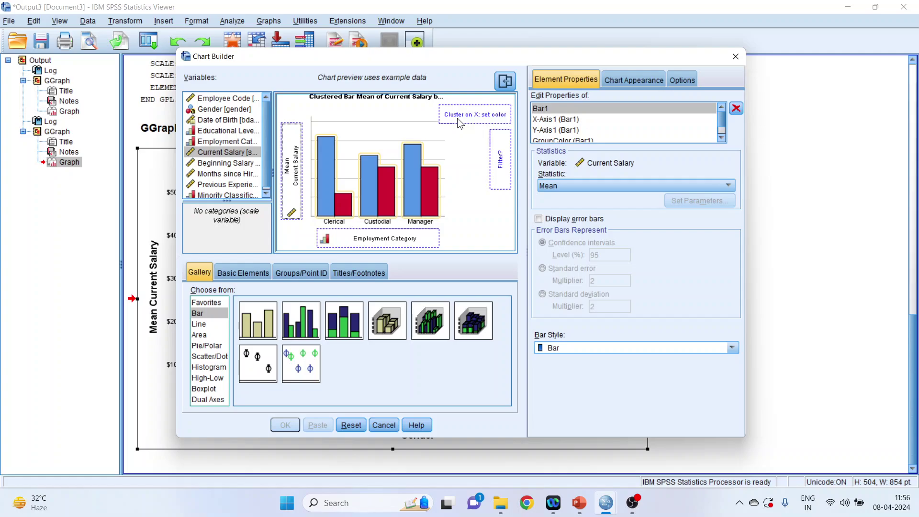
pyautogui.click(232, 111)
pyautogui.moveTo(231, 111); pyautogui.dragTo(448, 114)
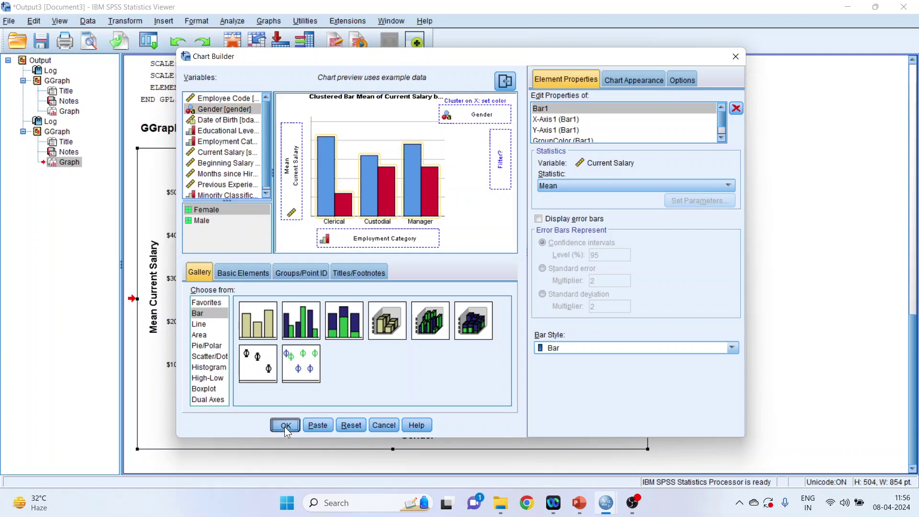
pyautogui.click(285, 426)
# - Show mean salary data labels on the bars of the Employment Category by Gender clustered chart and return to the output
pyautogui.scroll(-1, 307, 384)
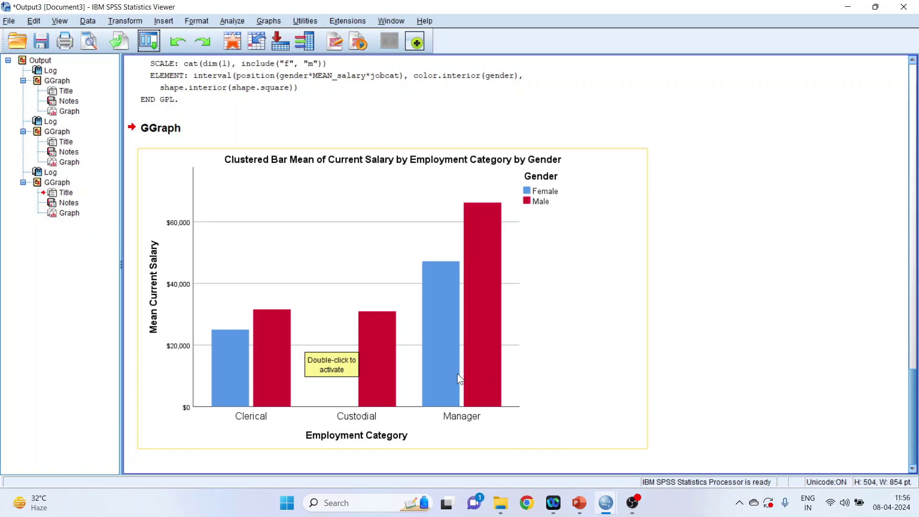
pyautogui.doubleClick(441, 350)
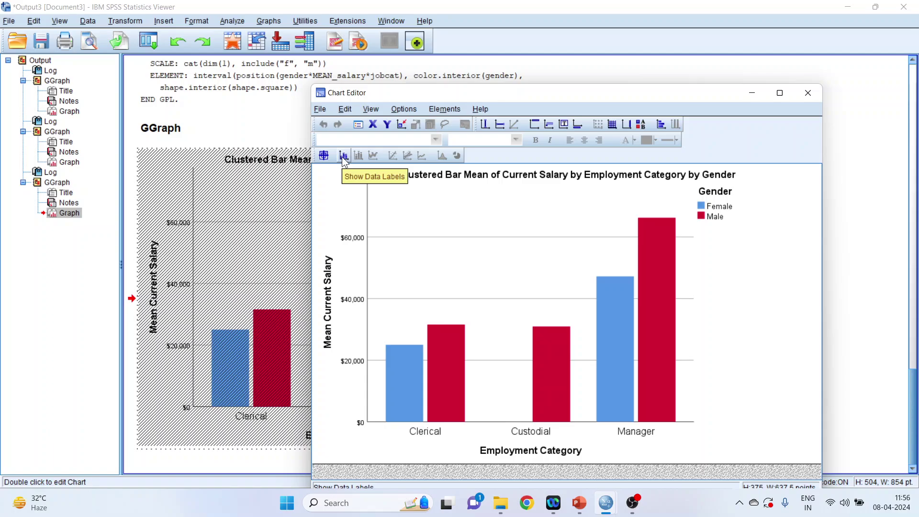
pyautogui.click(344, 158)
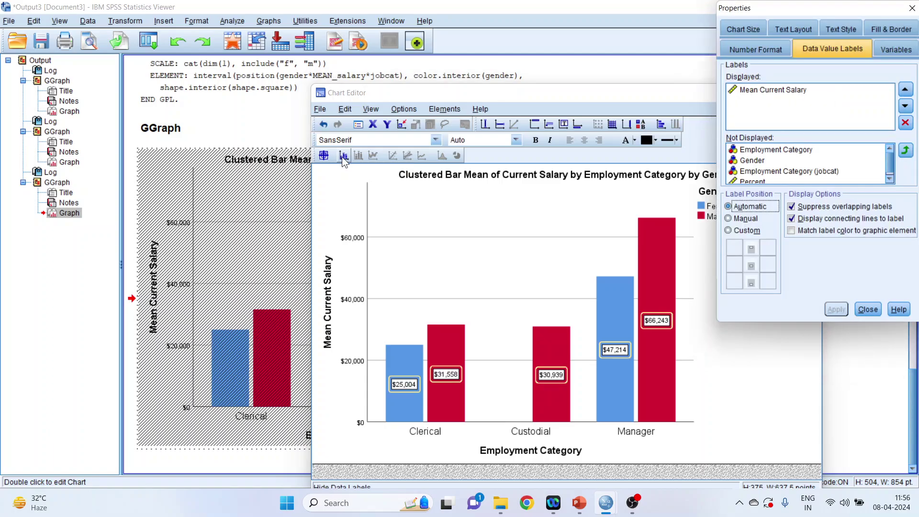
pyautogui.click(868, 310)
pyautogui.click(813, 93)
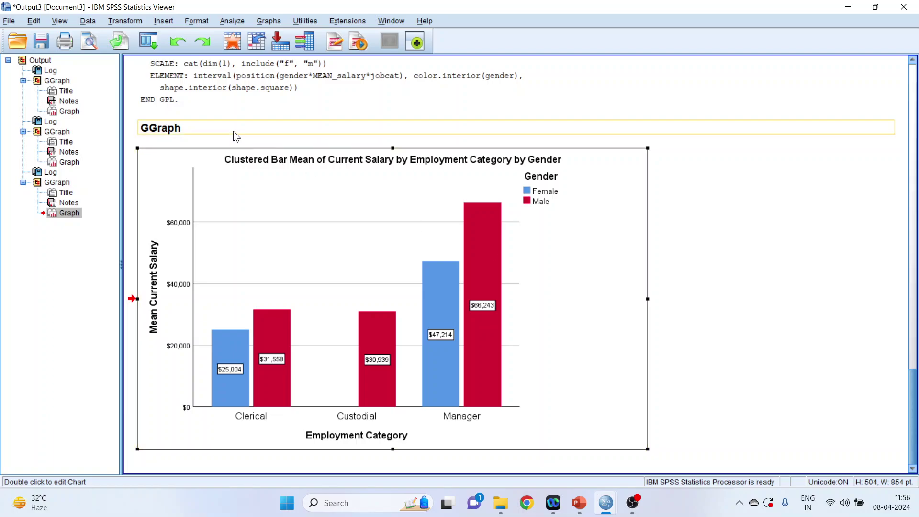
# - Create a clustered bar chart of mean Current Salary and Beginning Salary by Employment Category, adding Beginning Salary to the y-axis as a summary group
pyautogui.click(150, 45)
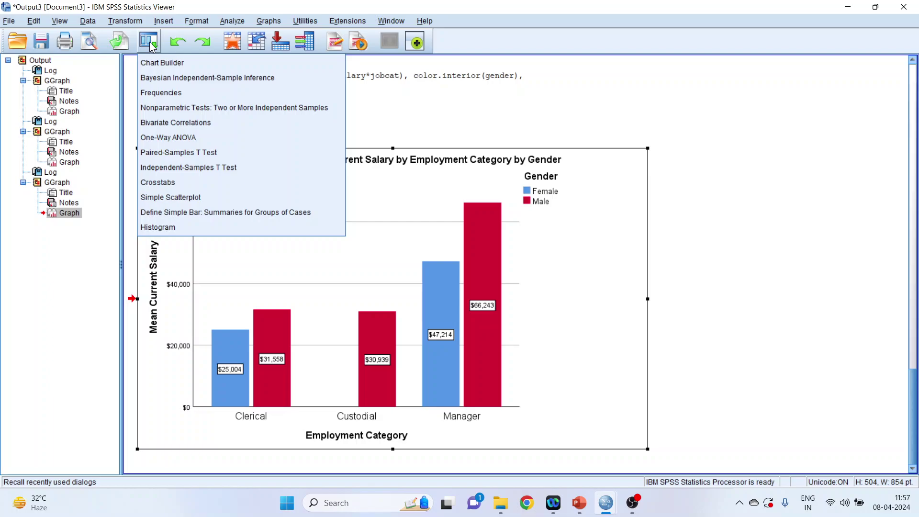
pyautogui.click(163, 63)
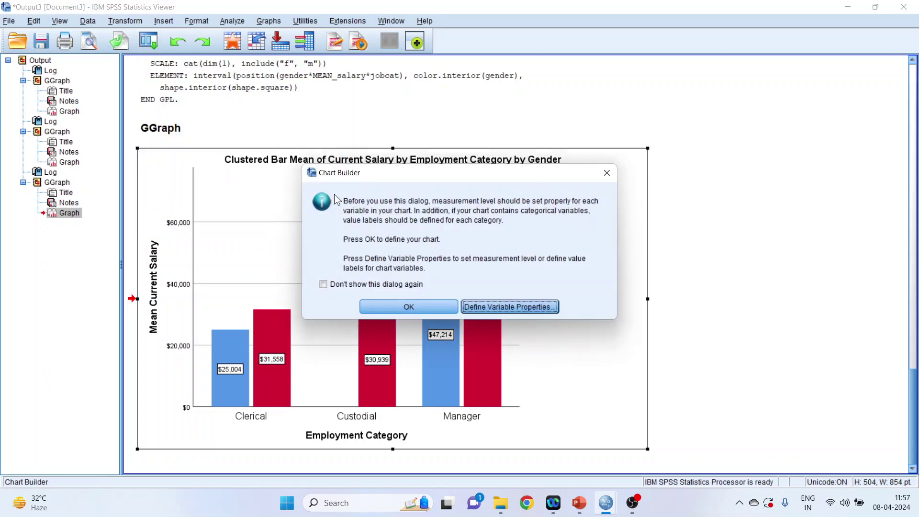
pyautogui.click(407, 307)
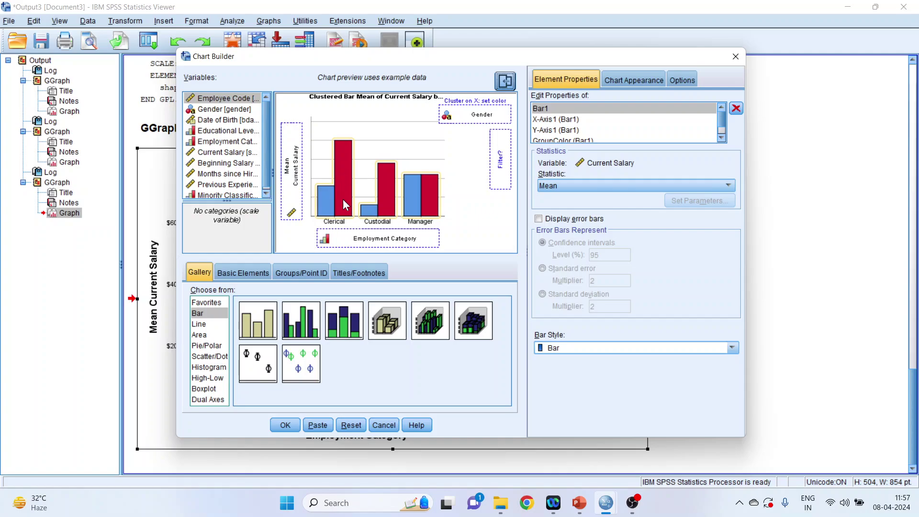
pyautogui.click(234, 165)
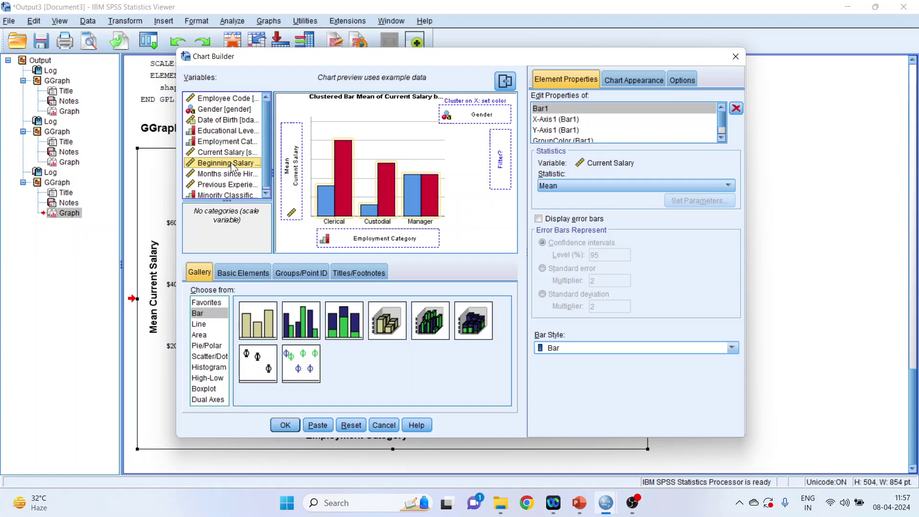
pyautogui.moveTo(233, 164)
pyautogui.mouseDown()
pyautogui.moveTo(251, 178)
pyautogui.moveTo(281, 160)
pyautogui.moveTo(290, 140)
pyautogui.moveTo(288, 160)
pyautogui.mouseUp()
pyautogui.moveTo(228, 165); pyautogui.dragTo(292, 138)
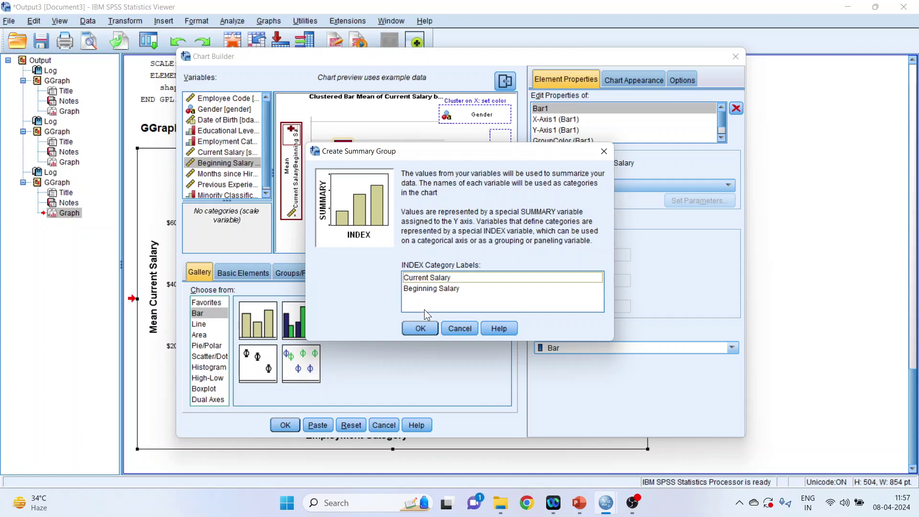
pyautogui.click(423, 328)
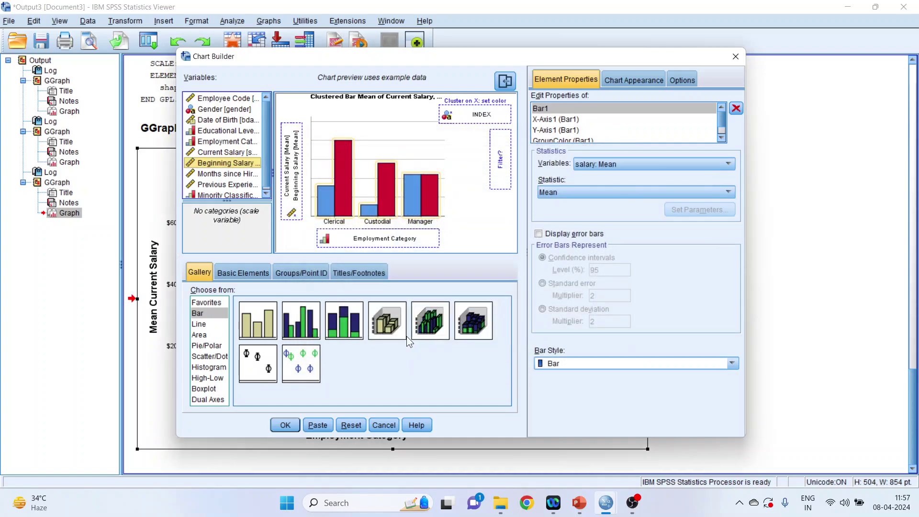
pyautogui.click(286, 425)
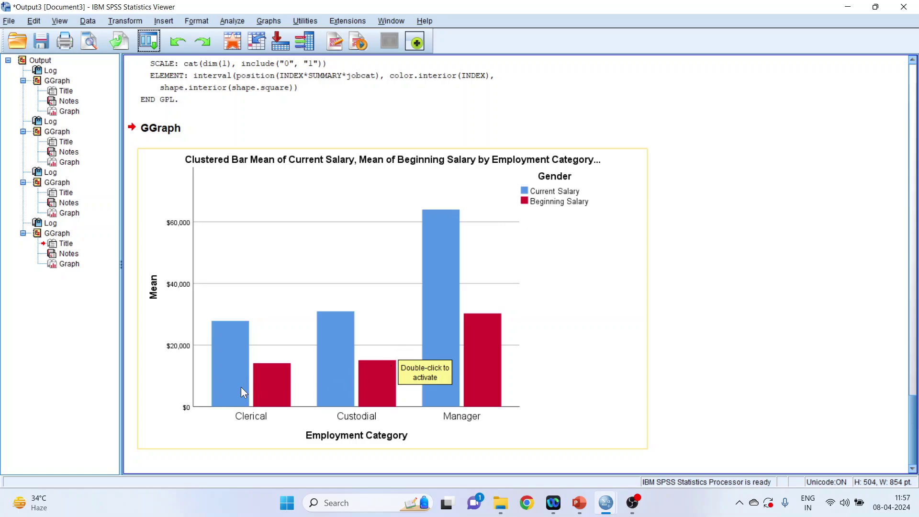
# - Show mean data labels on the bars of the Current and Beginning Salary clustered chart and return to the output
pyautogui.doubleClick(283, 388)
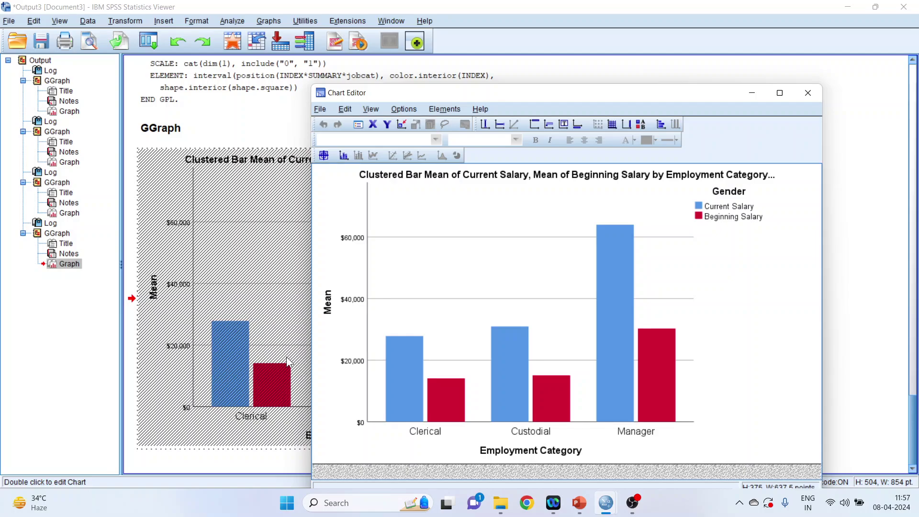
pyautogui.click(343, 157)
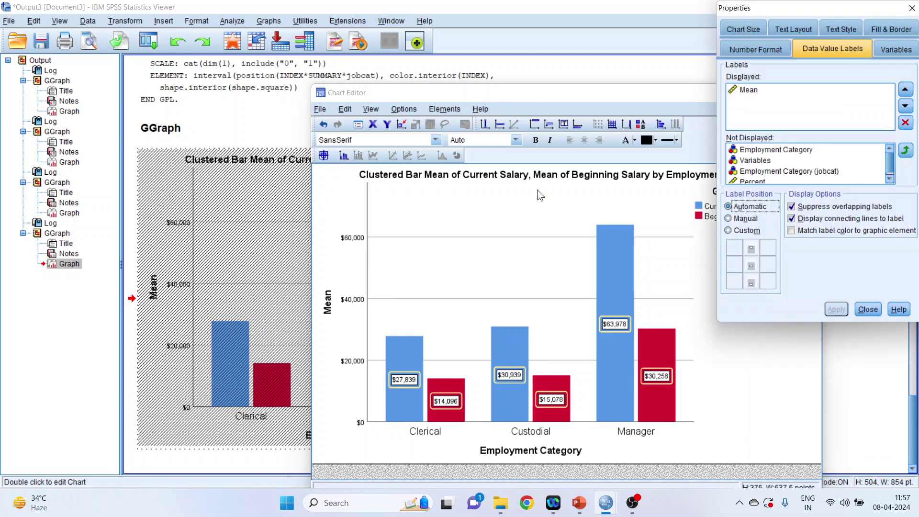
pyautogui.click(868, 309)
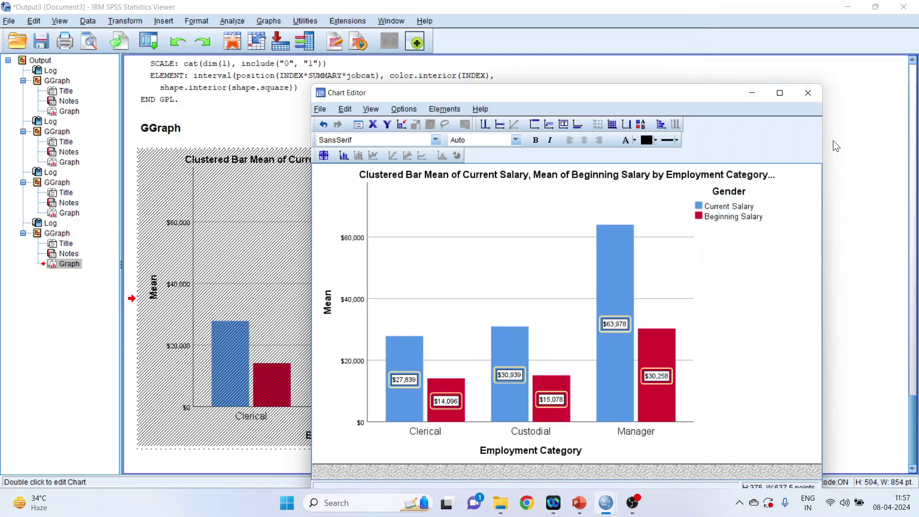
pyautogui.click(808, 92)
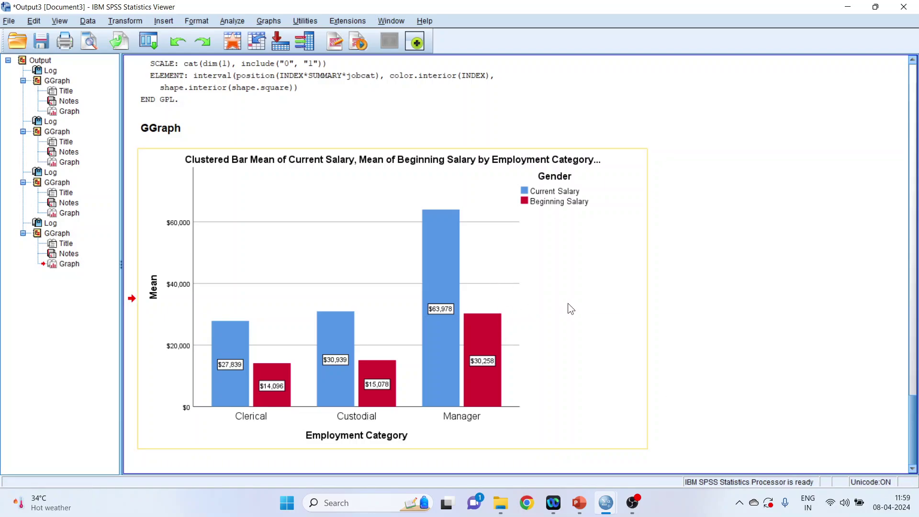
# - Reopen Chart Builder, clear the salary chart definition and start a stacked bar chart
pyautogui.click(148, 42)
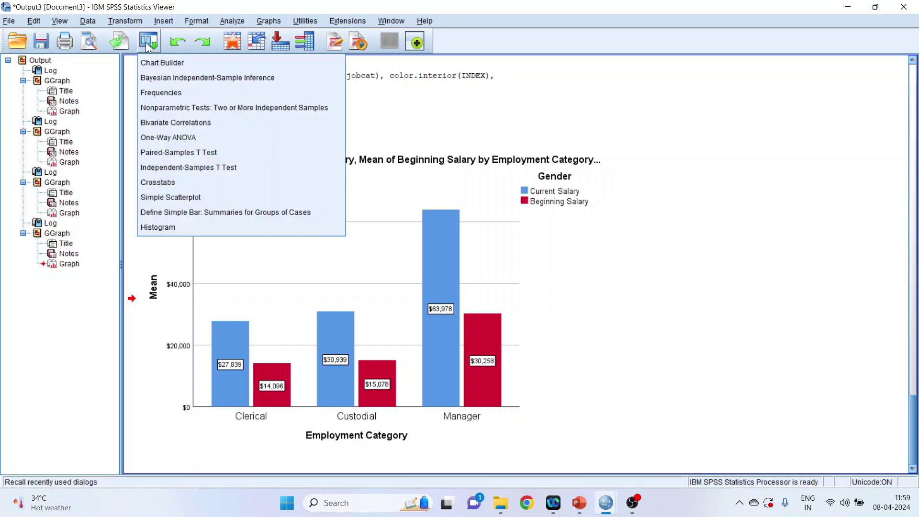
pyautogui.click(163, 63)
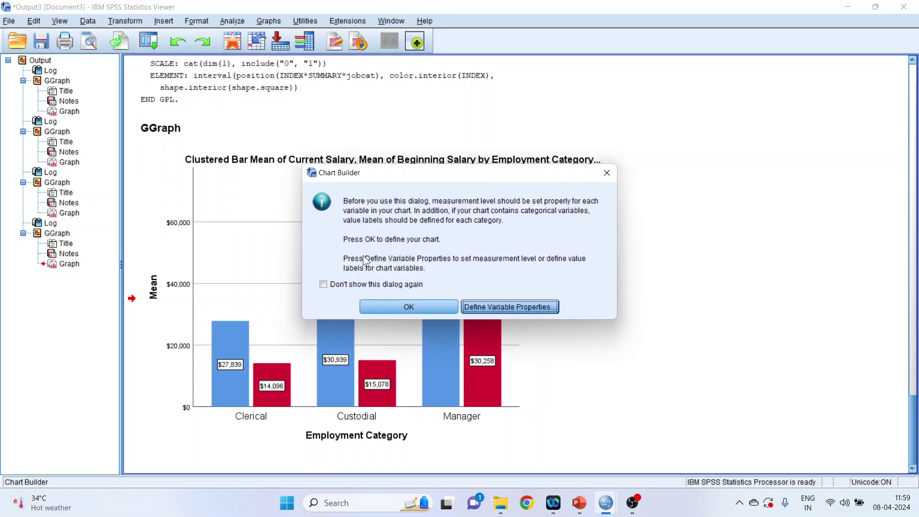
pyautogui.click(429, 309)
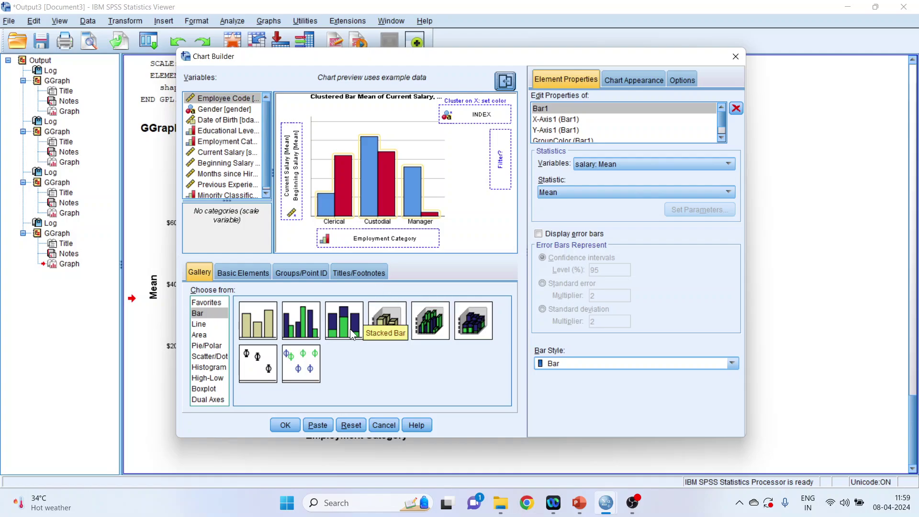
pyautogui.click(356, 429)
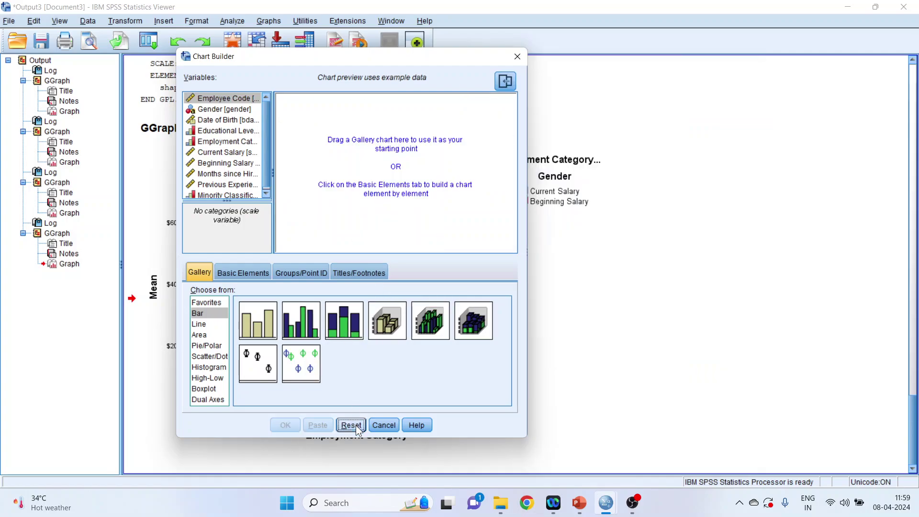
pyautogui.doubleClick(344, 326)
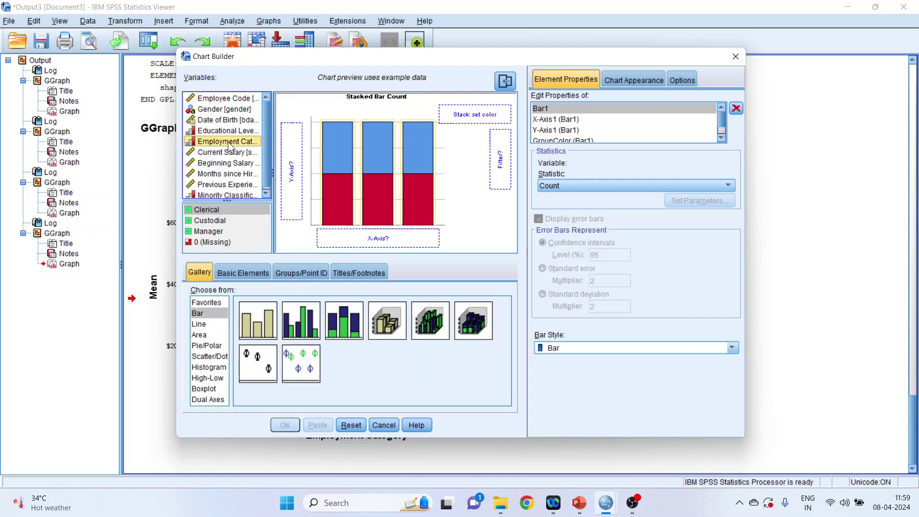
# - Generate the stacked bar count chart with Employment Category on the x-axis and Gender as the stack variable
pyautogui.moveTo(228, 141); pyautogui.dragTo(351, 233)
pyautogui.moveTo(233, 142); pyautogui.dragTo(349, 237)
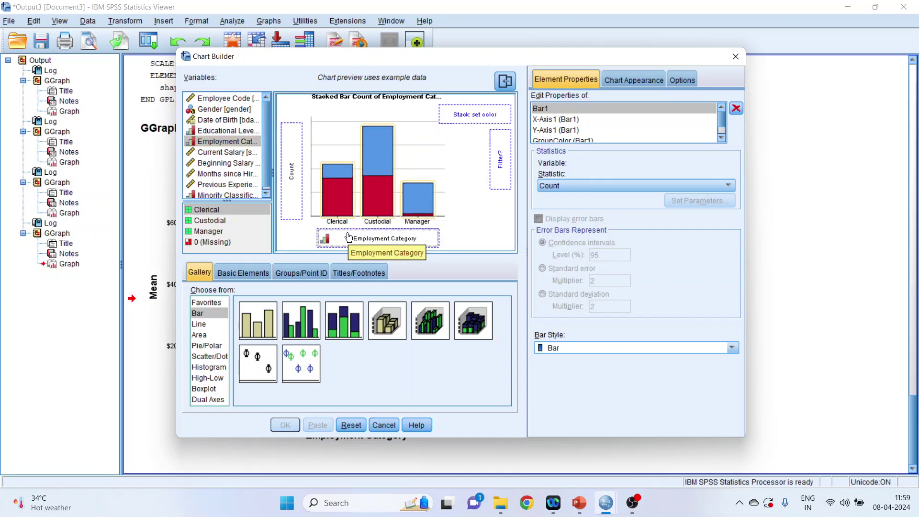
pyautogui.press('g')
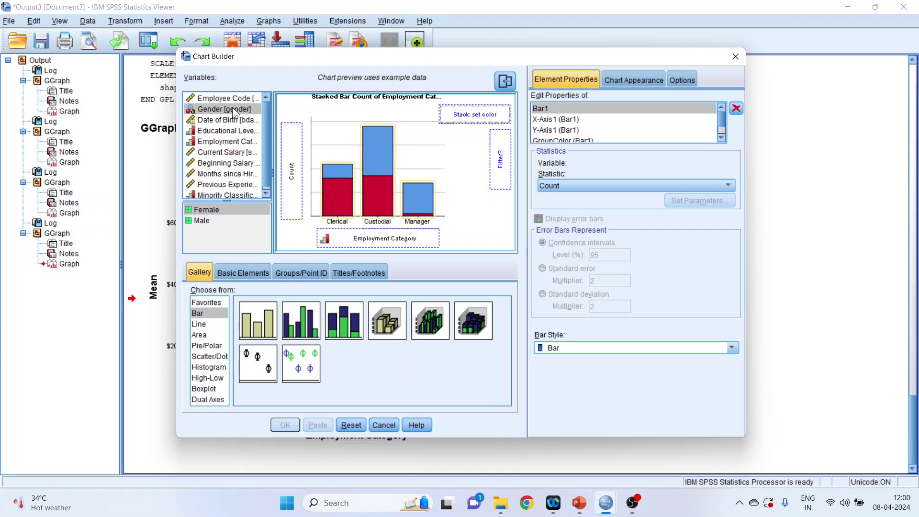
pyautogui.moveTo(235, 110); pyautogui.dragTo(452, 115)
pyautogui.click(285, 425)
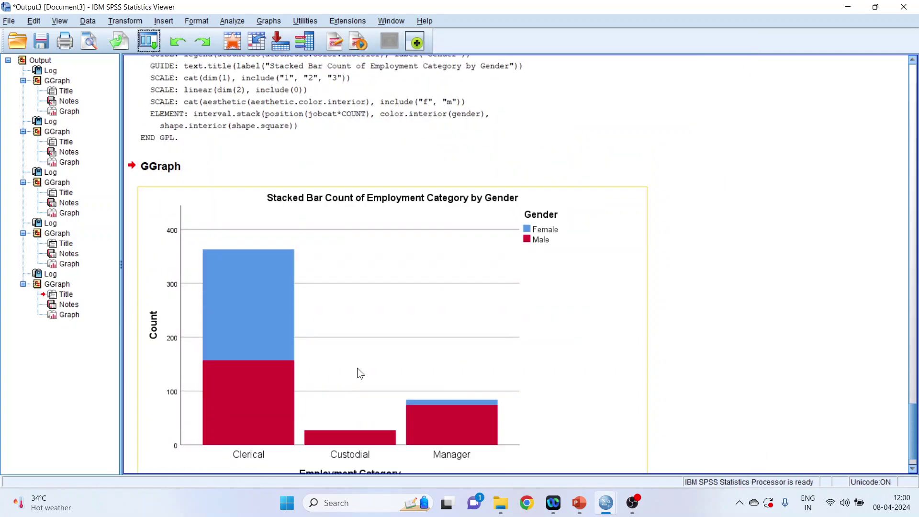
# - Show count data labels on the stacked bars of the Employment Category by Gender chart and return to the output
pyautogui.scroll(-1, 357, 368)
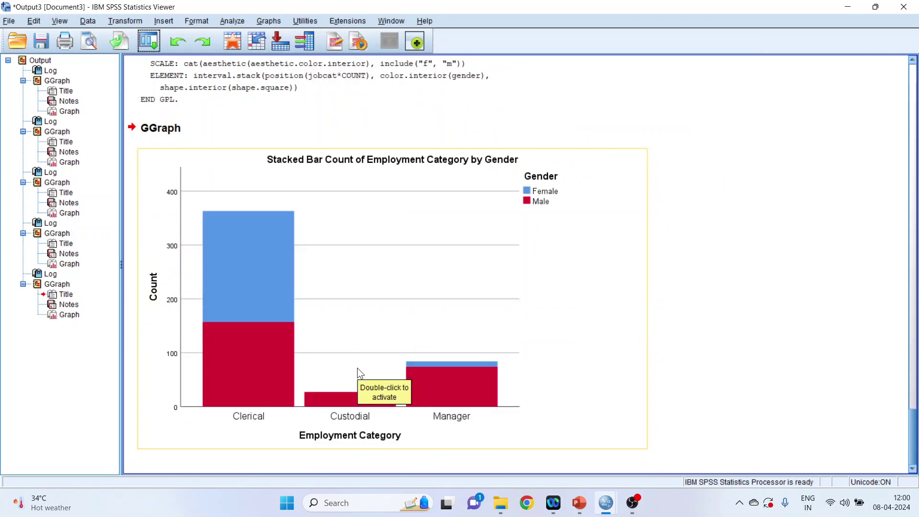
pyautogui.doubleClick(256, 298)
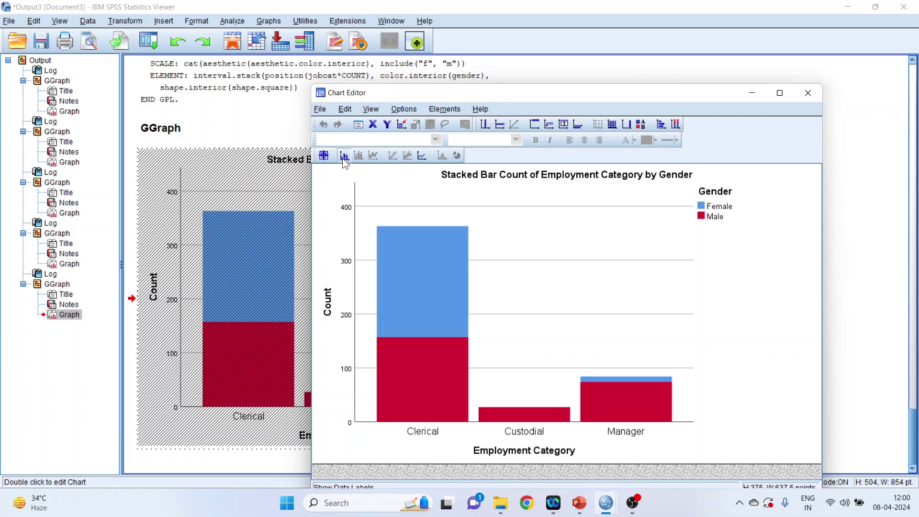
pyautogui.click(343, 157)
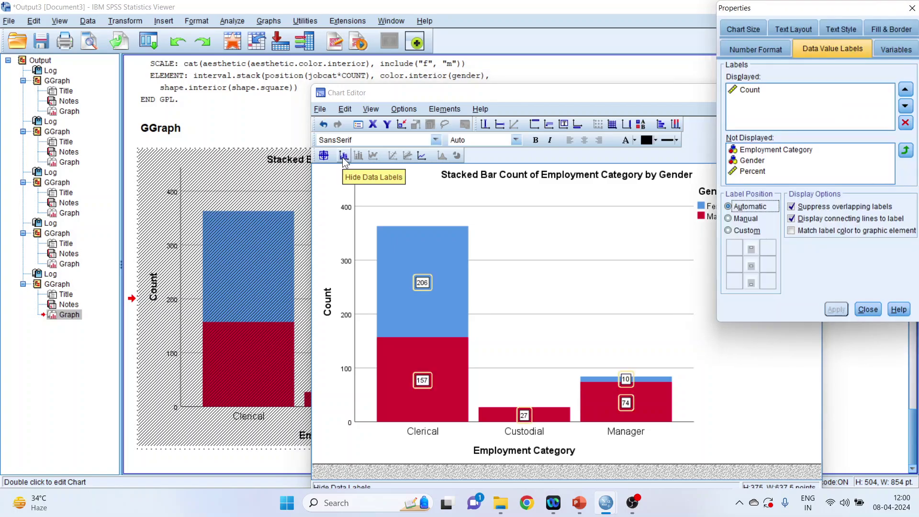
pyautogui.click(864, 309)
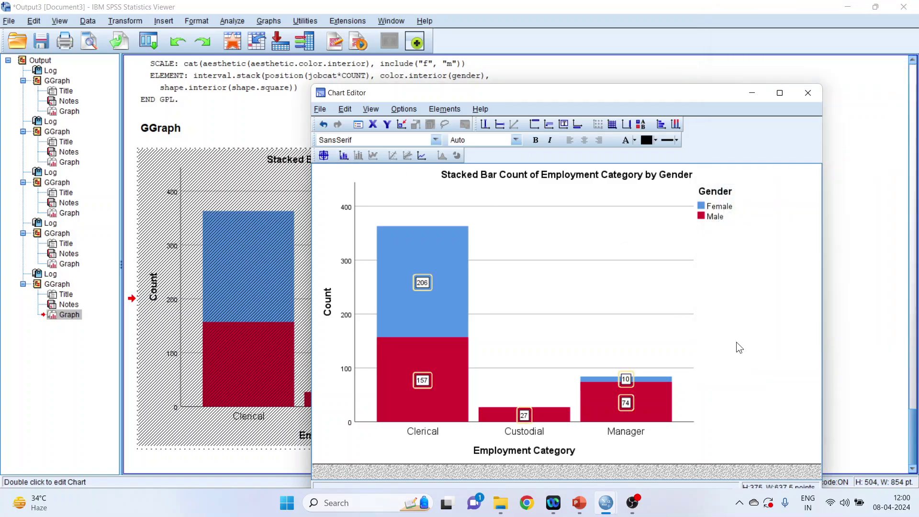
pyautogui.click(808, 93)
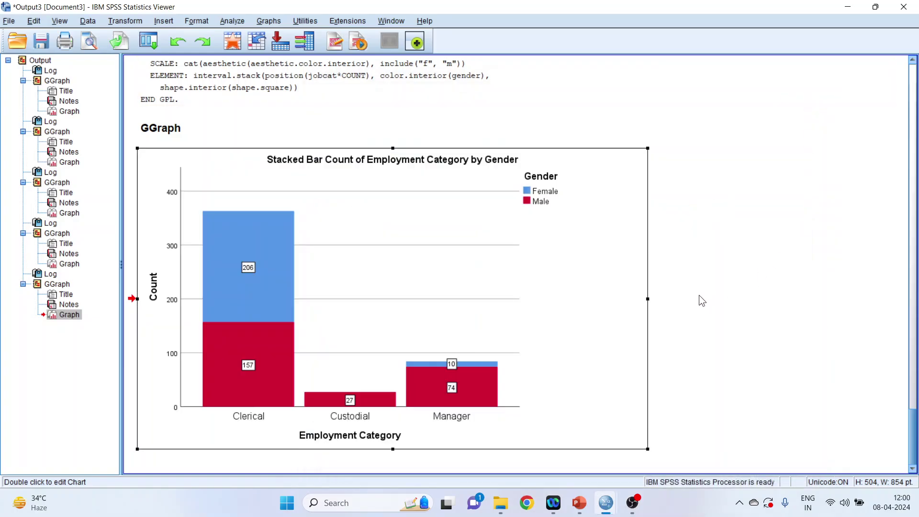
# - Reopen Chart Builder and assign Current Salary, summarised by mean, to the y-axis of the stacked bar chart
pyautogui.click(149, 41)
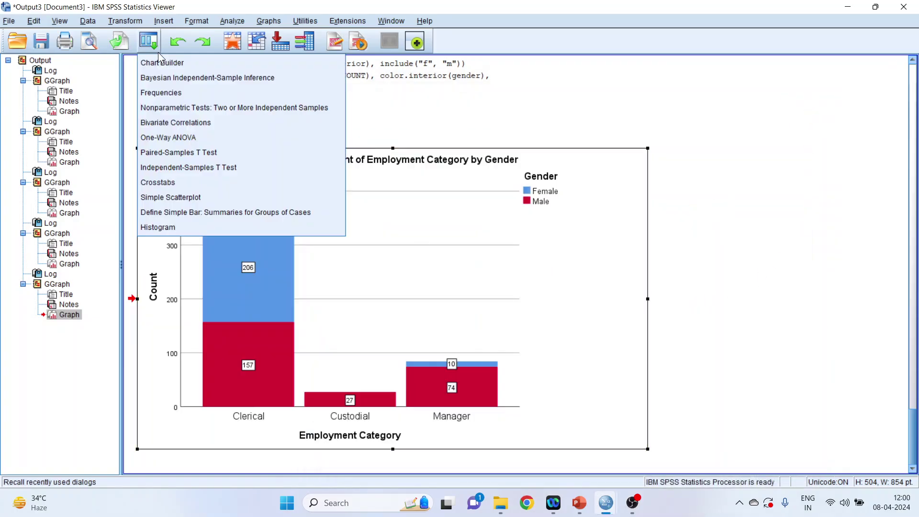
pyautogui.click(165, 62)
pyautogui.click(412, 306)
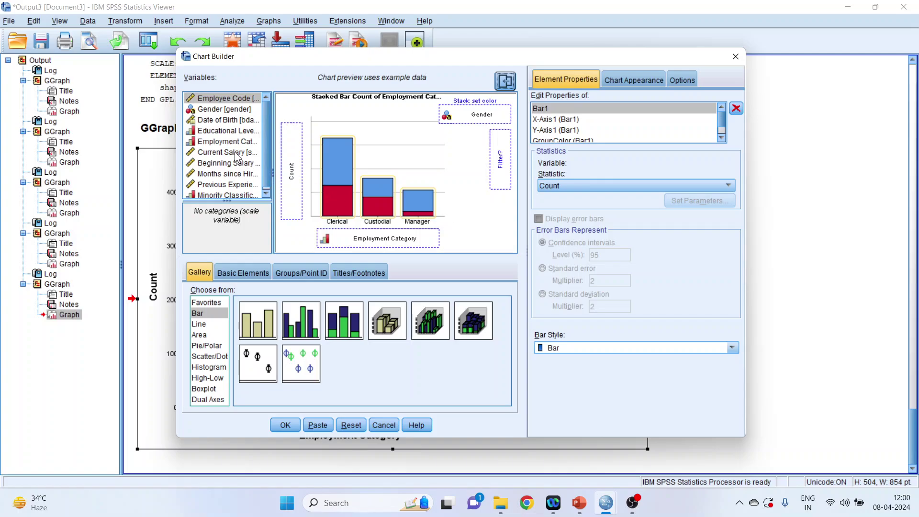
pyautogui.moveTo(234, 153); pyautogui.dragTo(290, 176)
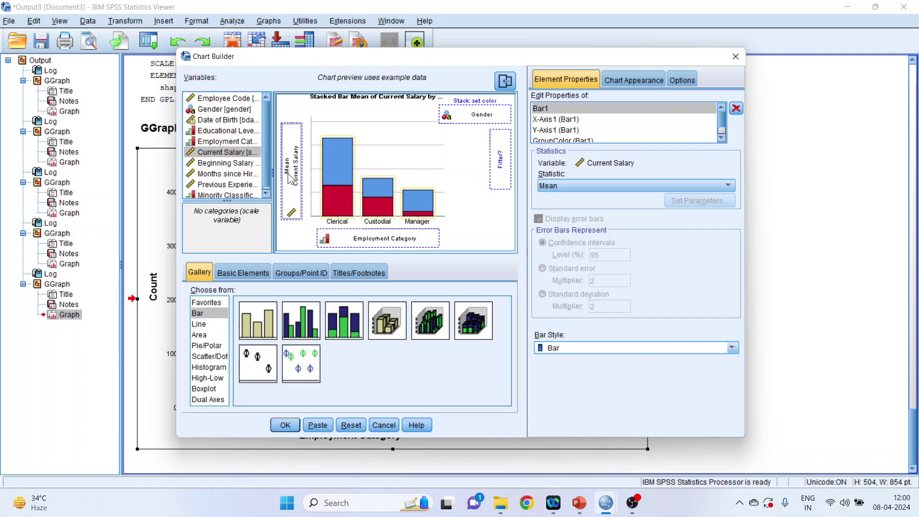
# - Remove Gender from the chart's stack variable and assign it to the stack again
pyautogui.click(483, 117)
pyautogui.rightClick(483, 118)
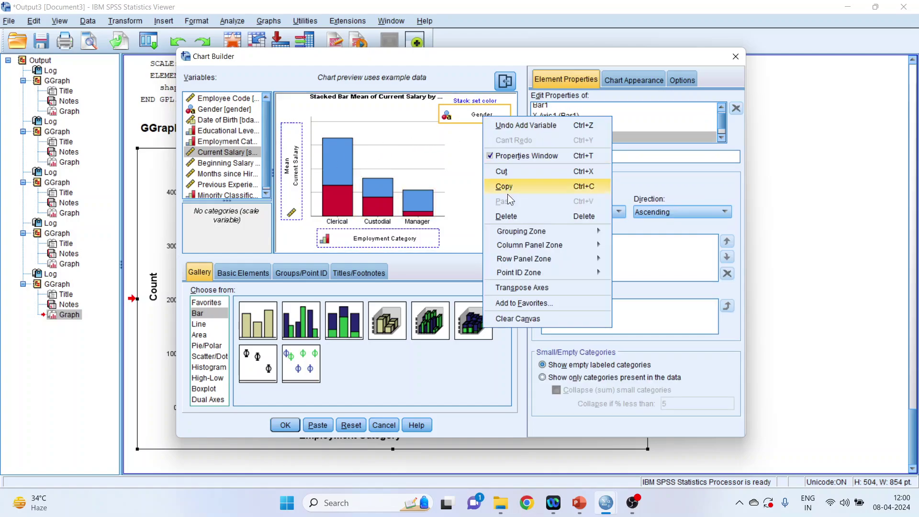
pyautogui.click(510, 216)
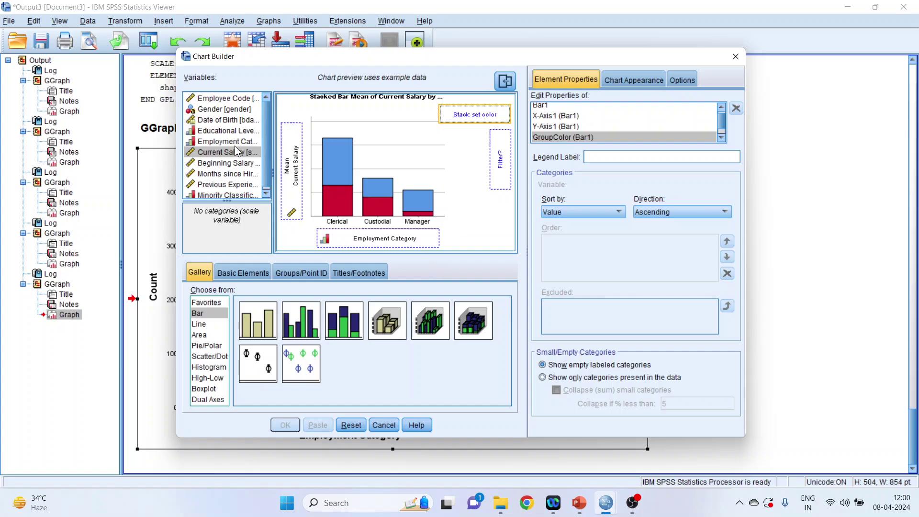
pyautogui.click(220, 111)
pyautogui.moveTo(220, 111); pyautogui.dragTo(471, 114)
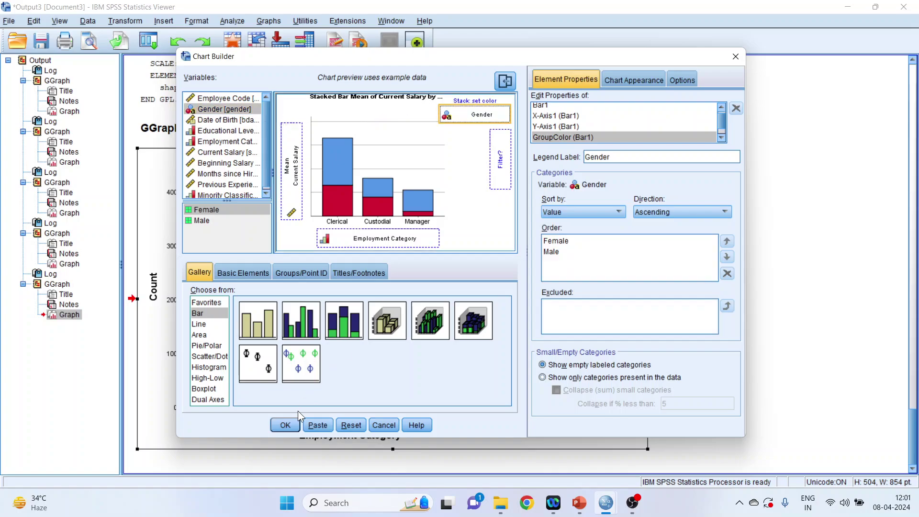
# - Generate the stacked chart of mean Current Salary by Employment Category and Gender, and show mean data labels on its bars
pyautogui.click(291, 424)
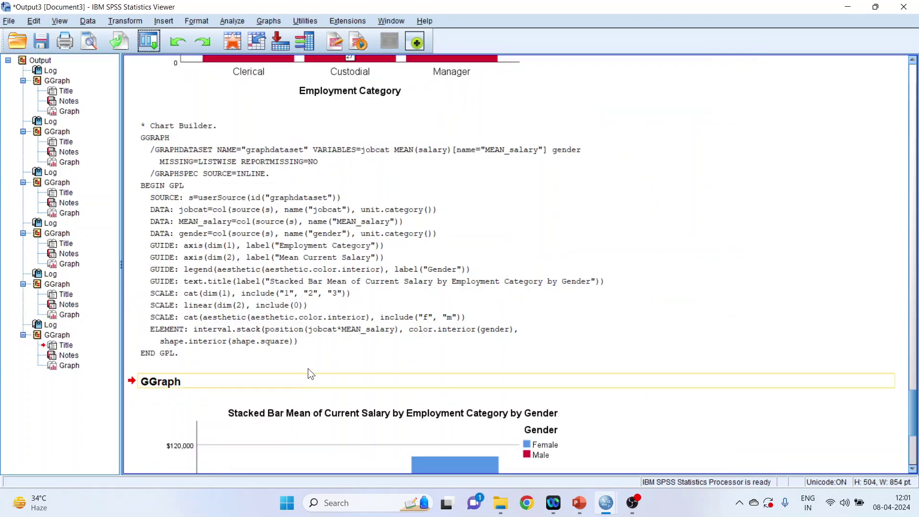
pyautogui.scroll(-2, 309, 337)
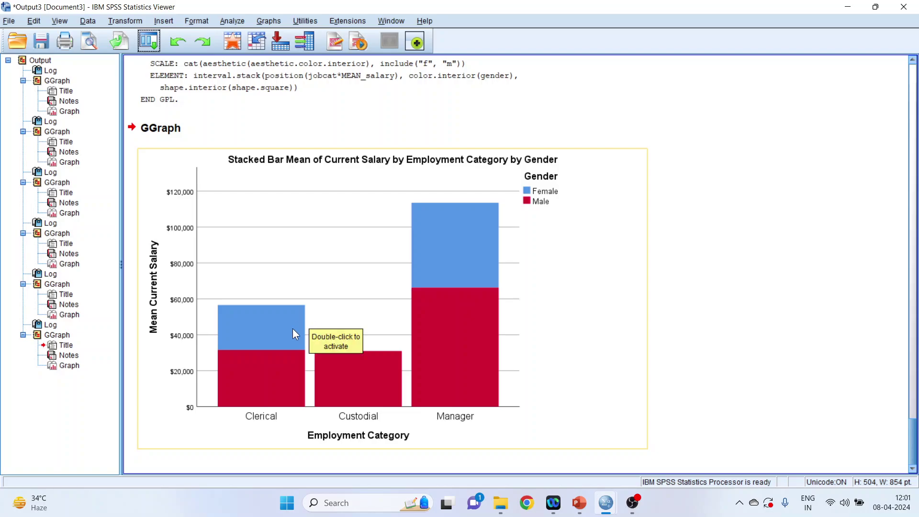
pyautogui.doubleClick(272, 333)
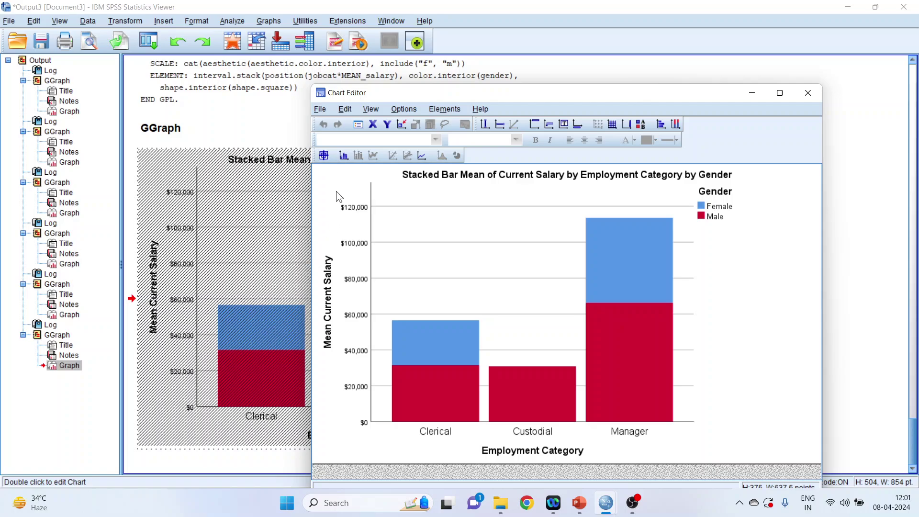
pyautogui.click(343, 156)
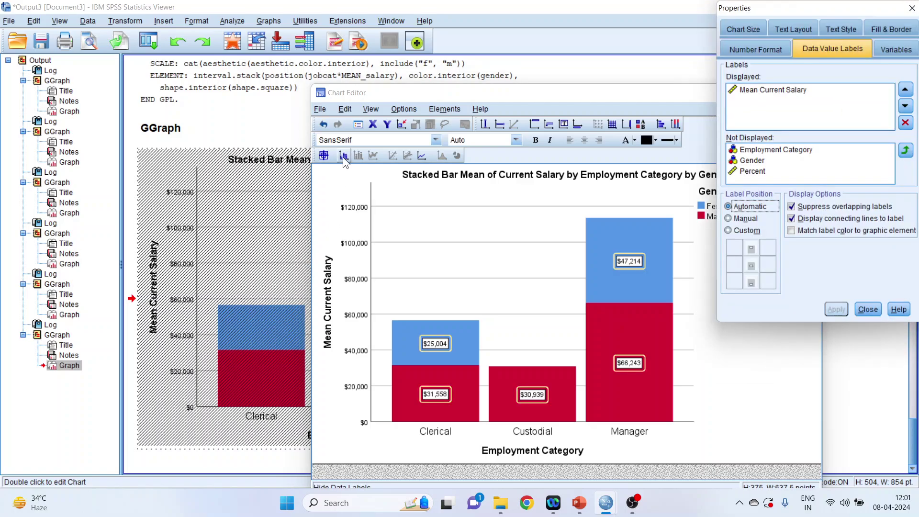
pyautogui.click(874, 308)
pyautogui.click(807, 93)
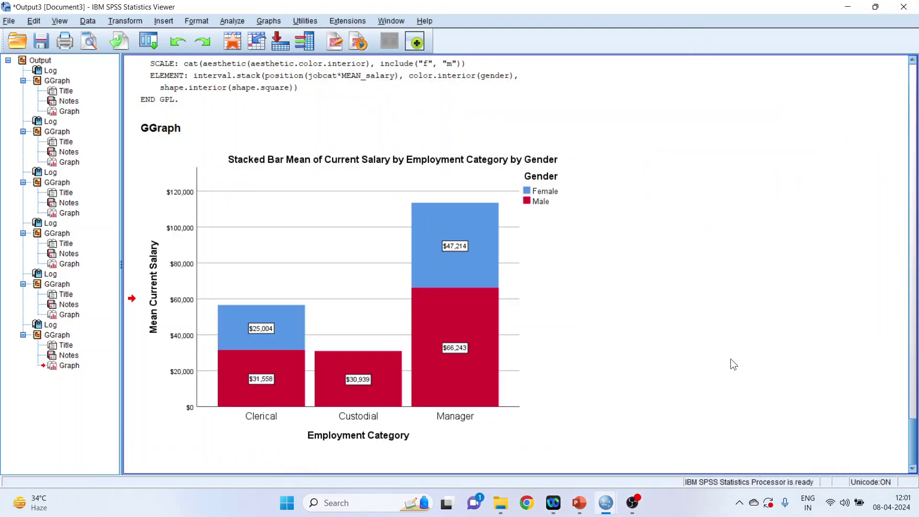
# - Reopen Chart Builder and add Minority Classification as the filter variable of the stacked salary chart
pyautogui.click(146, 43)
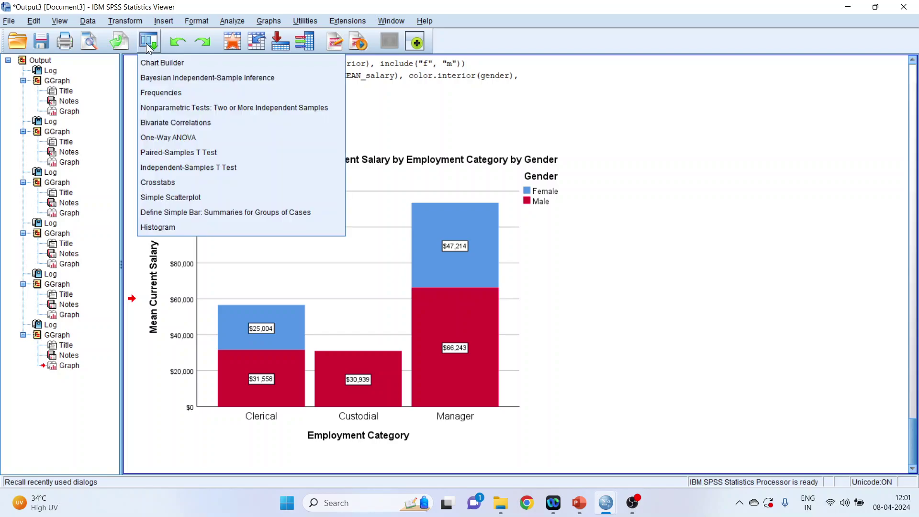
pyautogui.click(162, 64)
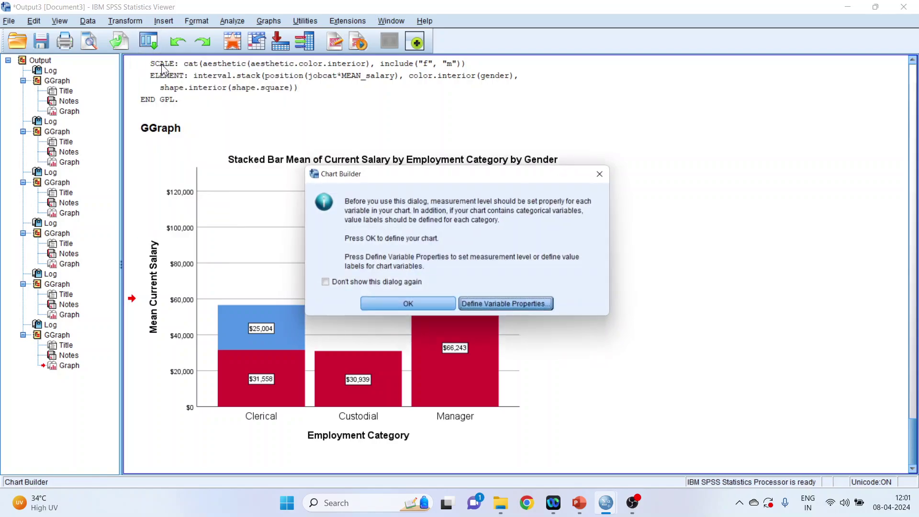
pyautogui.click(404, 309)
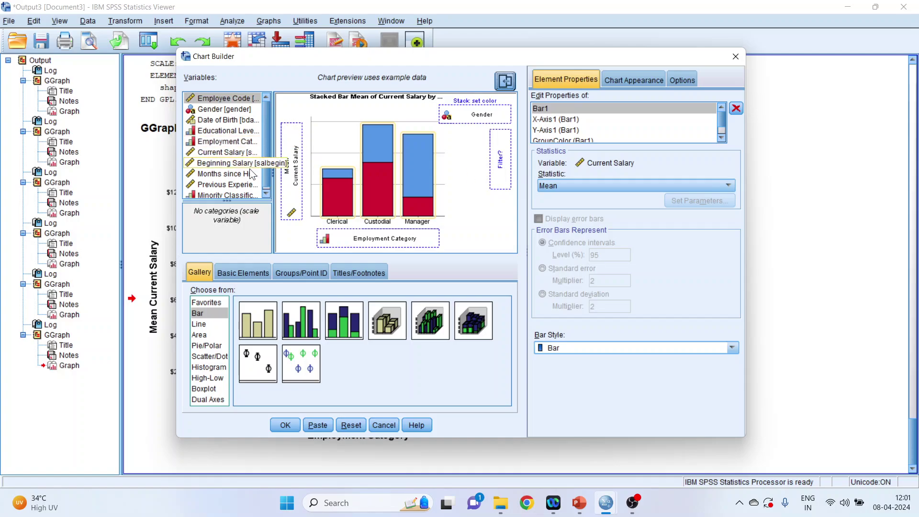
pyautogui.scroll(-1, 245, 197)
pyautogui.moveTo(245, 198); pyautogui.dragTo(496, 165)
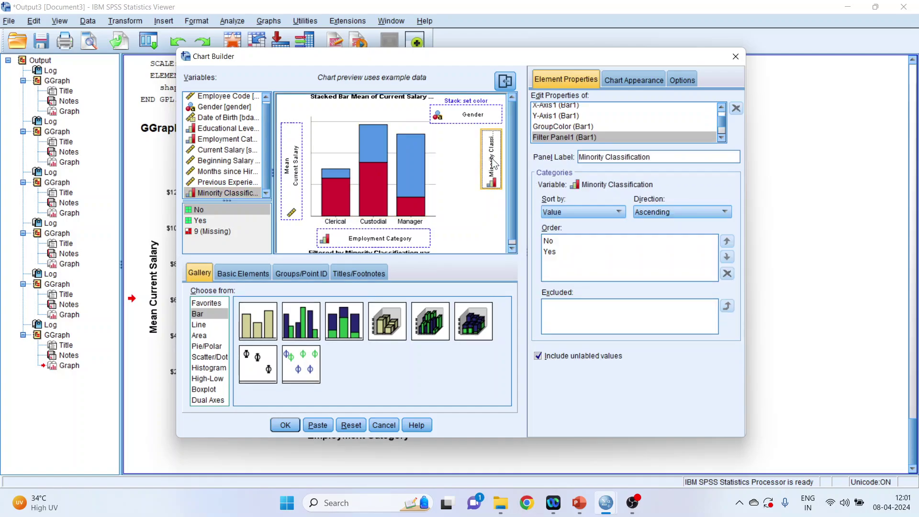
# - Exclude the No category from the Minority Classification filter and generate the filtered stacked chart
pyautogui.click(552, 251)
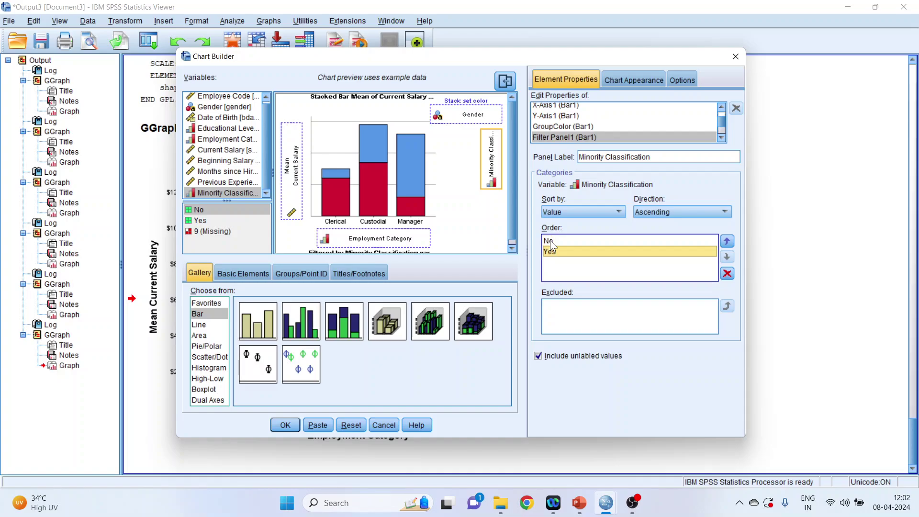
pyautogui.click(550, 240)
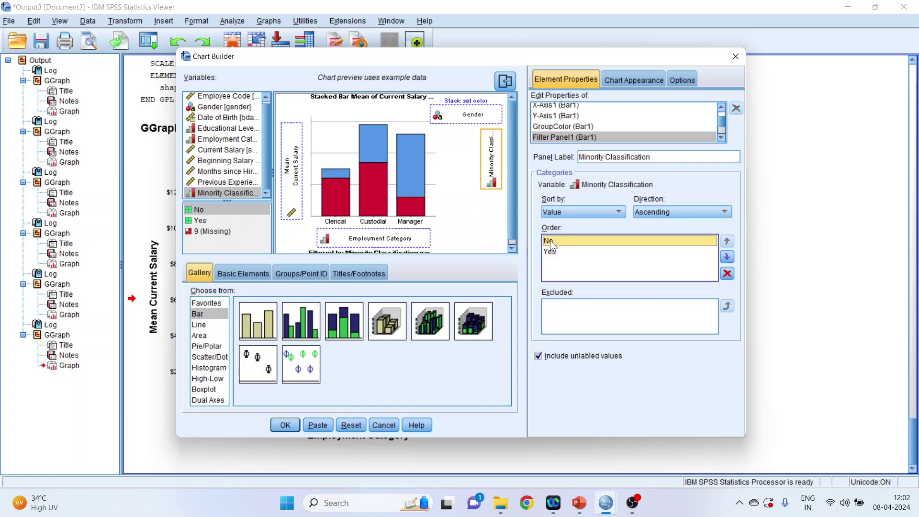
pyautogui.click(728, 274)
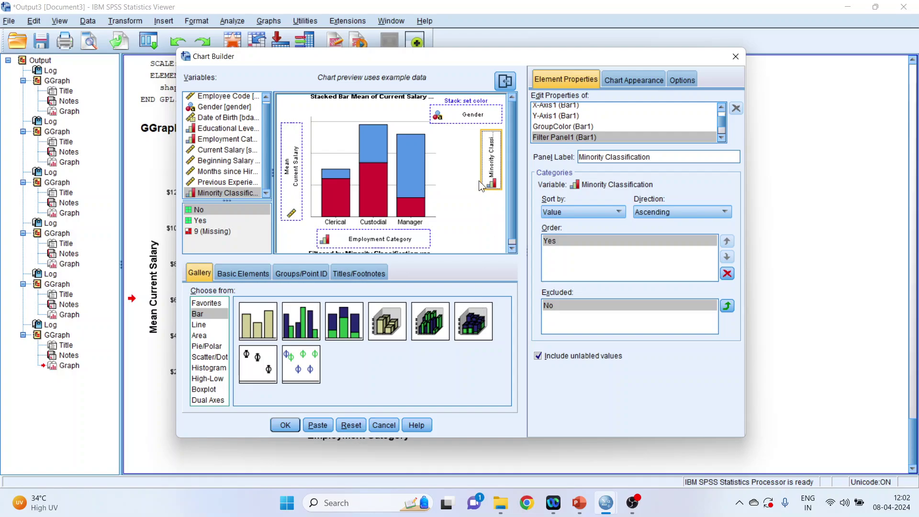
pyautogui.click(284, 424)
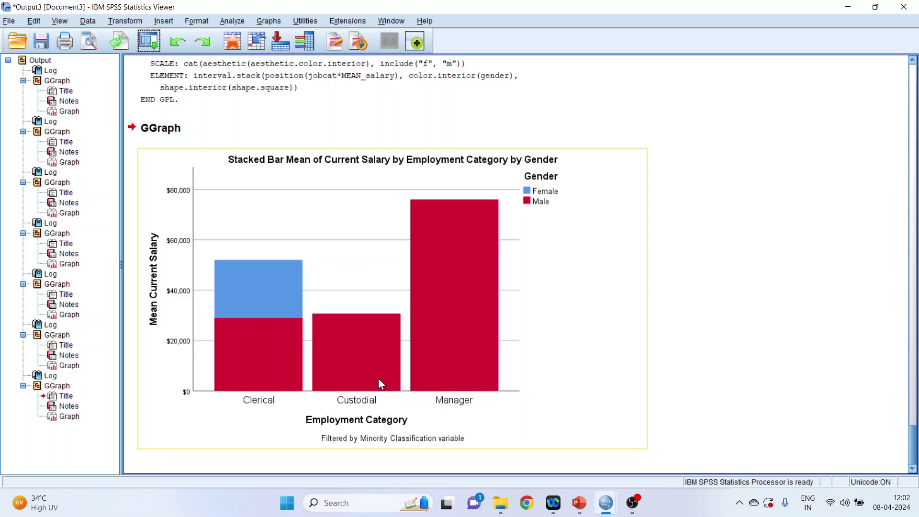
# - Show mean salary data labels on the bars of the minority-filtered stacked chart and return to the output
pyautogui.doubleClick(256, 305)
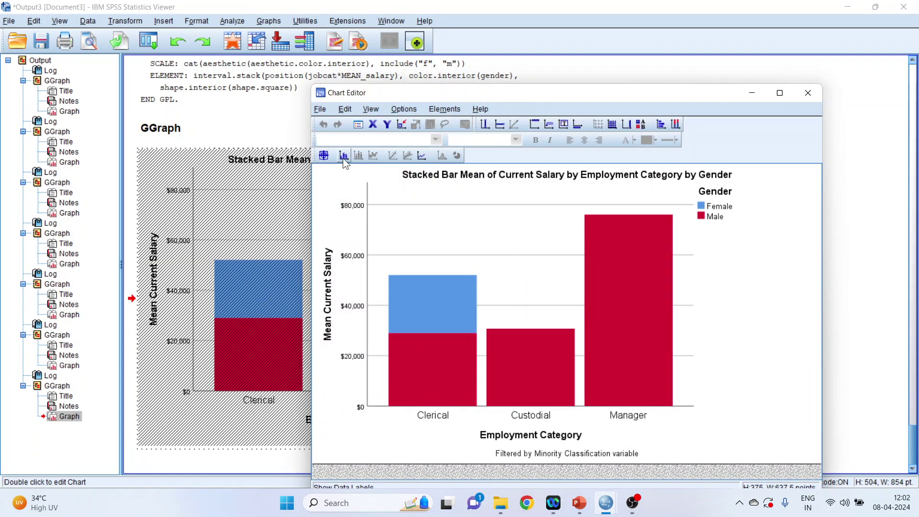
pyautogui.click(343, 156)
pyautogui.click(867, 309)
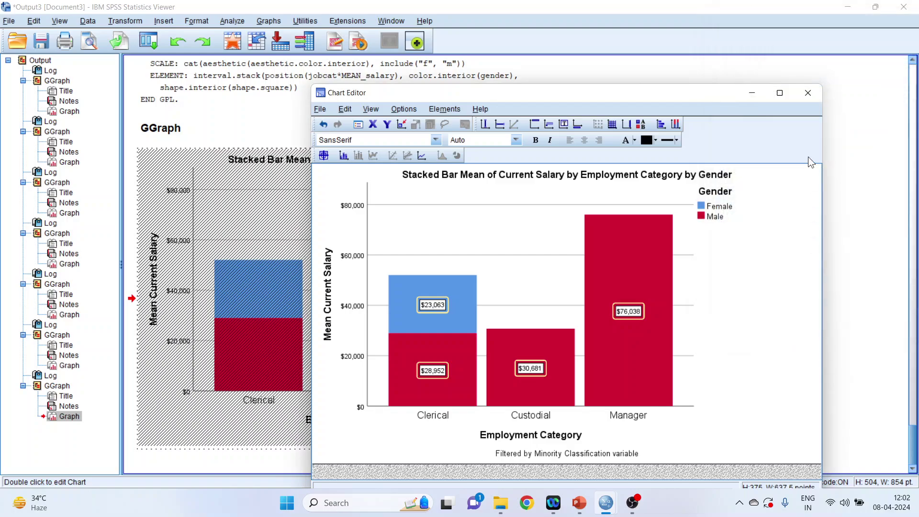
pyautogui.click(809, 92)
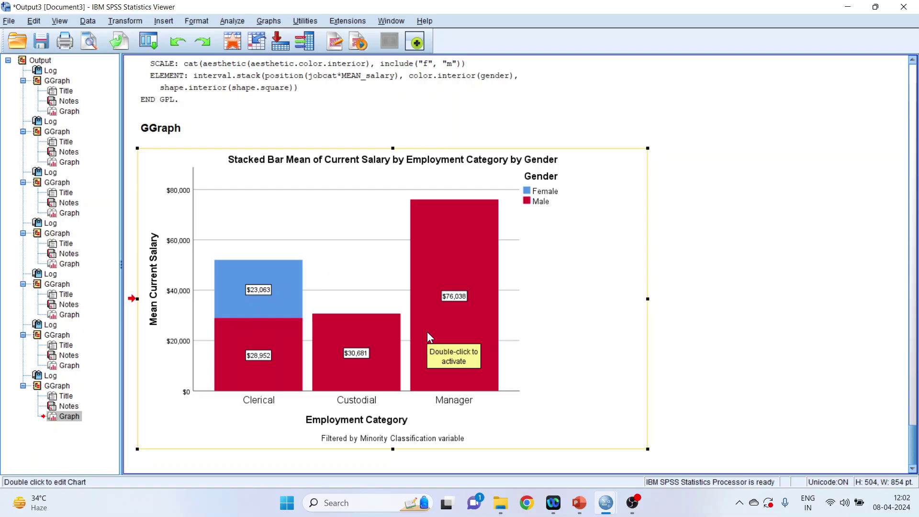
# - Reopen Chart Builder, switch the Minority Classification filter to include No and exclude Yes, and generate the stacked salary chart
pyautogui.click(149, 43)
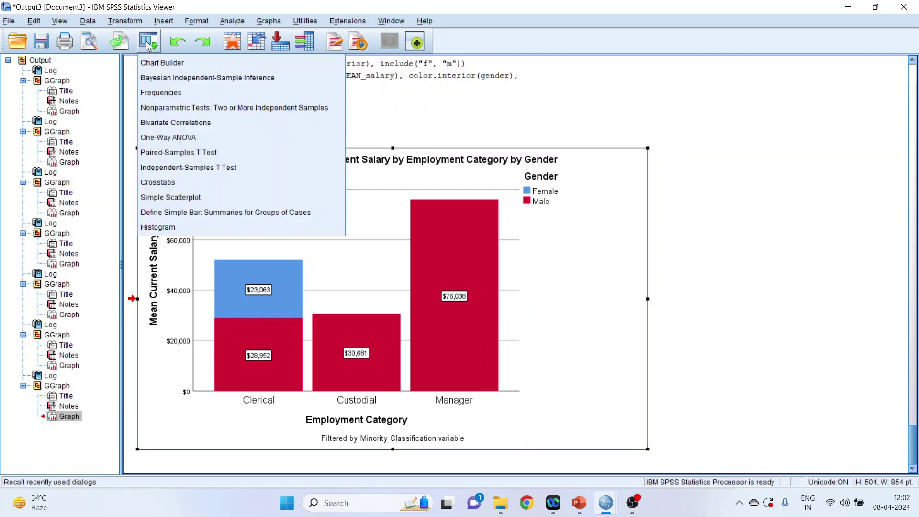
pyautogui.click(178, 63)
pyautogui.click(413, 307)
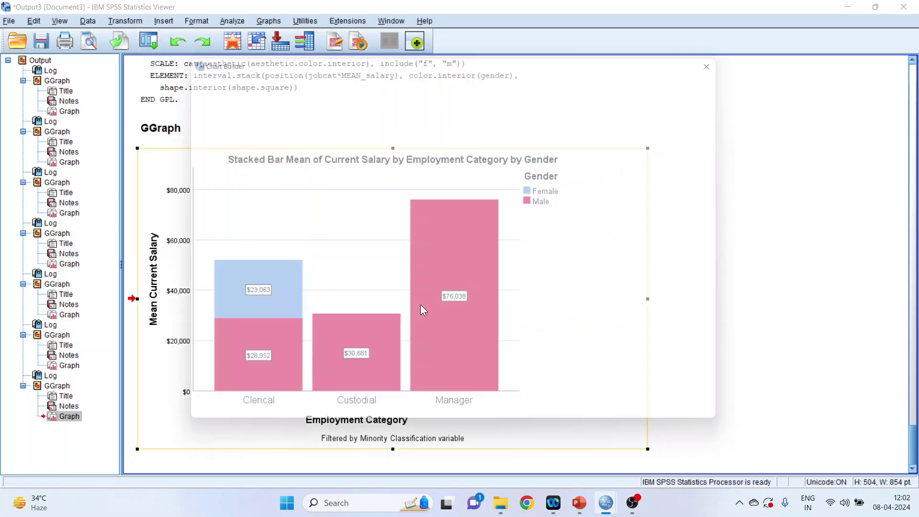
pyautogui.click(502, 162)
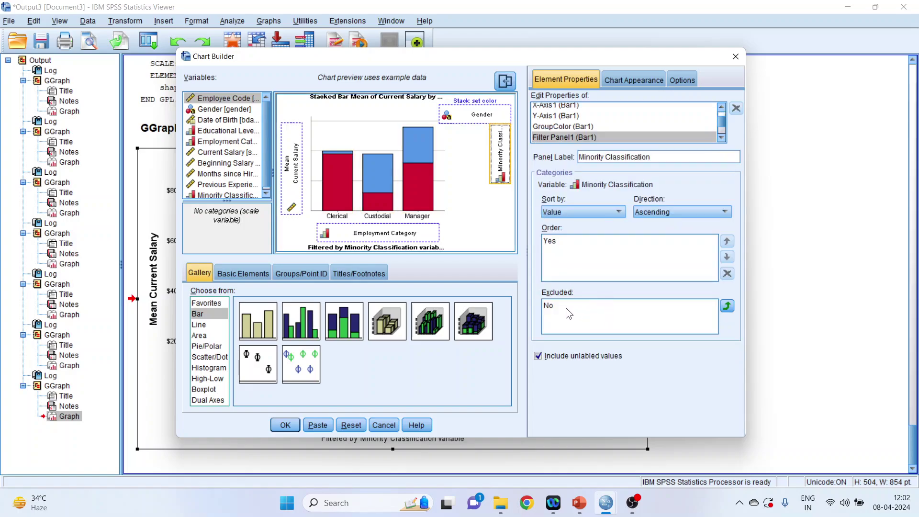
pyautogui.click(551, 306)
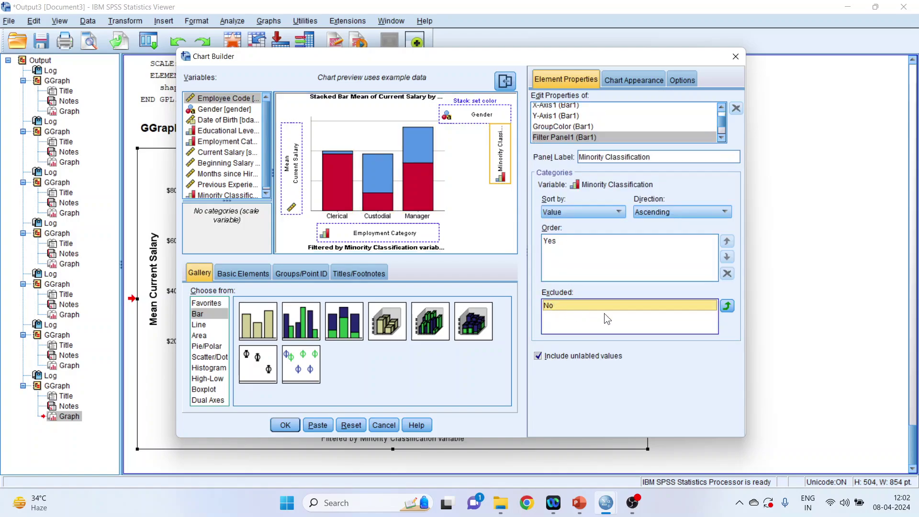
pyautogui.click(727, 307)
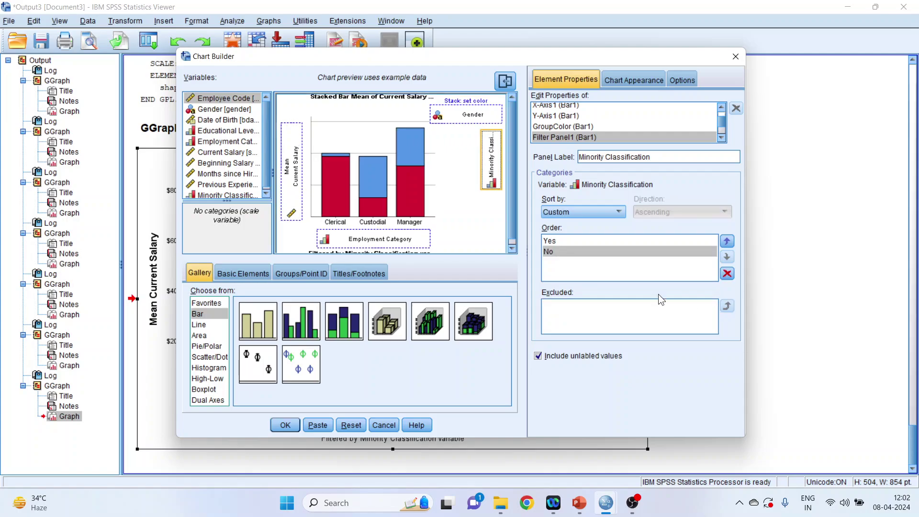
pyautogui.click(550, 241)
pyautogui.click(727, 274)
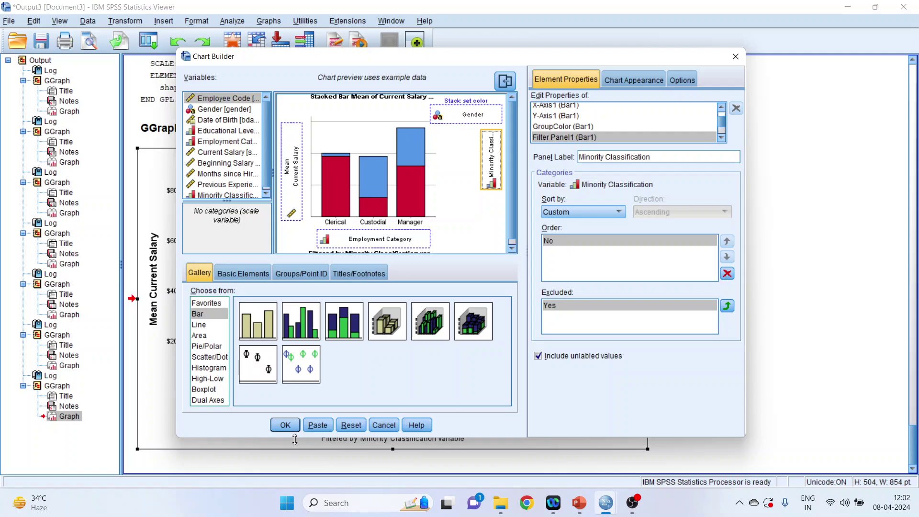
pyautogui.click(289, 424)
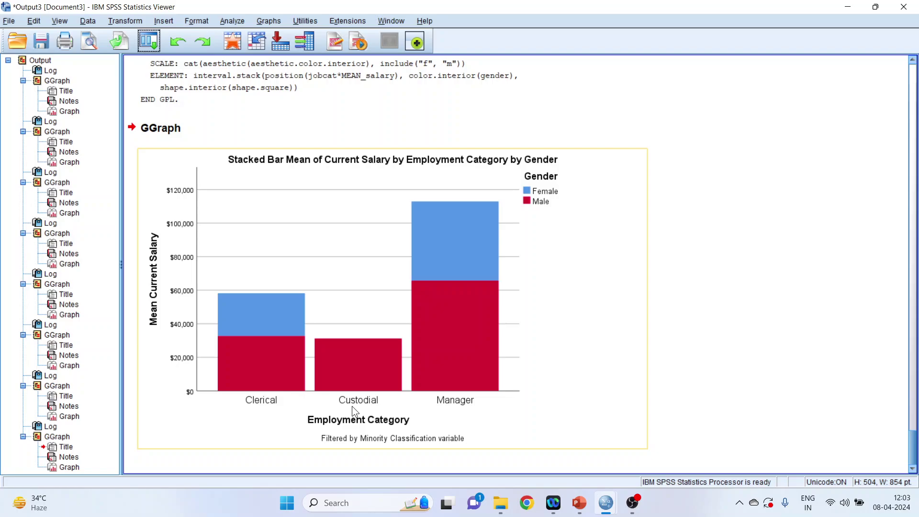
# - Reopen Chart Builder, clear the stacked chart definition and start a simple 3-D bar chart
pyautogui.click(140, 46)
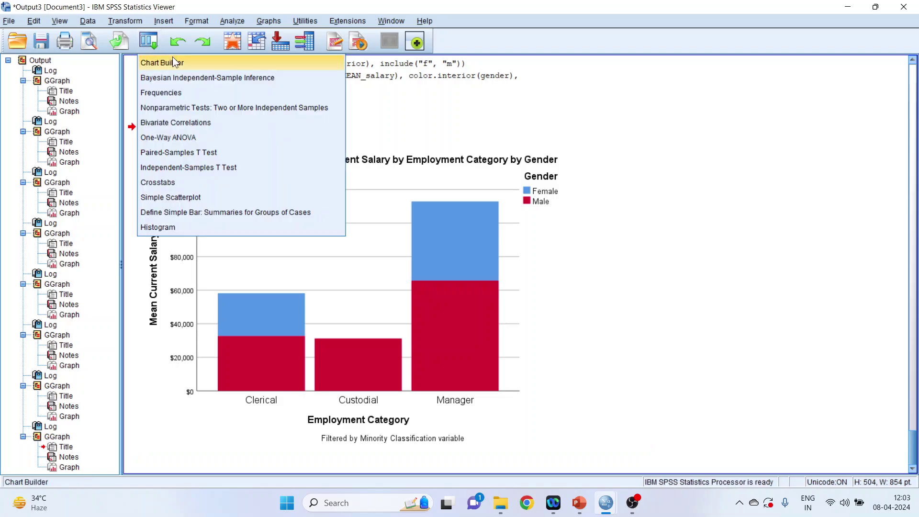
pyautogui.click(173, 62)
pyautogui.click(406, 307)
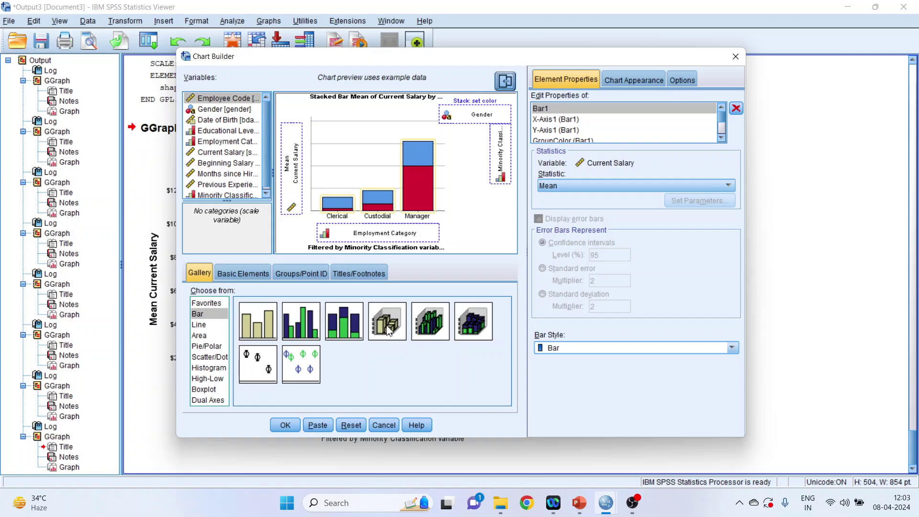
pyautogui.click(356, 426)
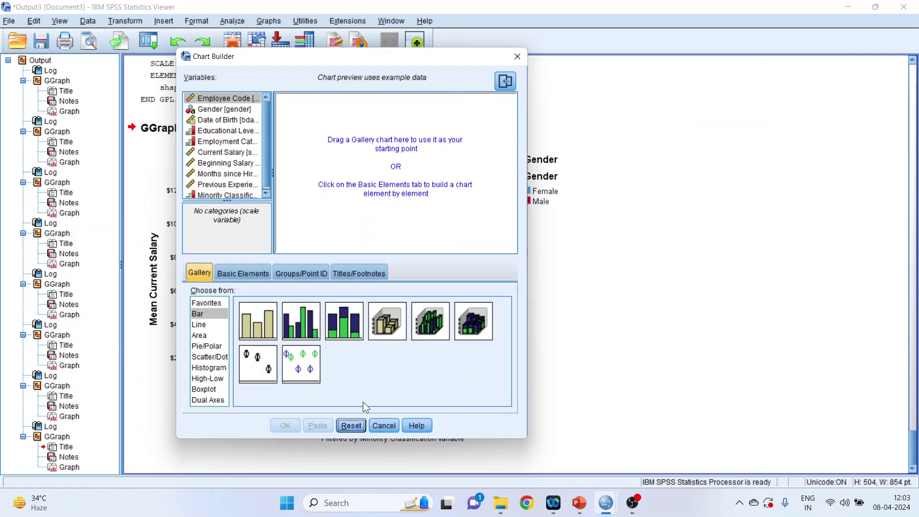
pyautogui.doubleClick(389, 328)
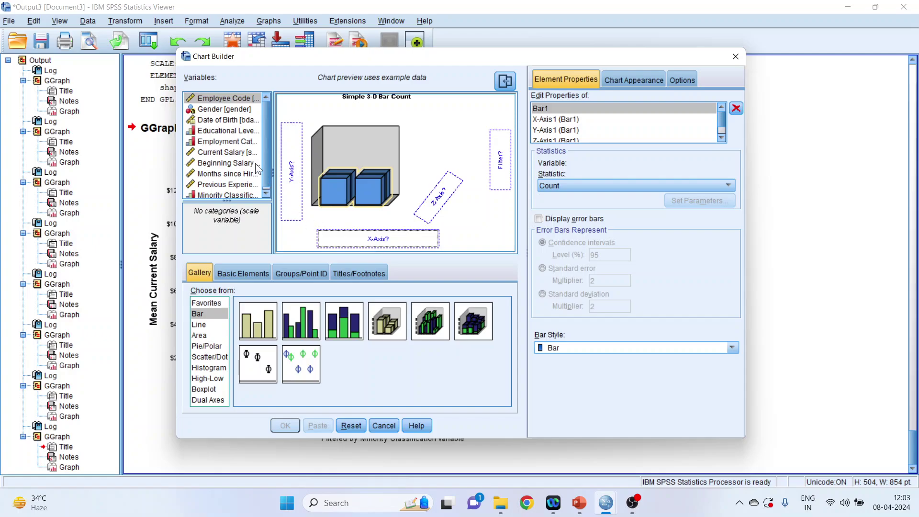
# - Assign Employment Category to the X-axis and Gender to the Z-axis of the simple 3-D bar chart and generate it
pyautogui.moveTo(235, 142); pyautogui.dragTo(338, 237)
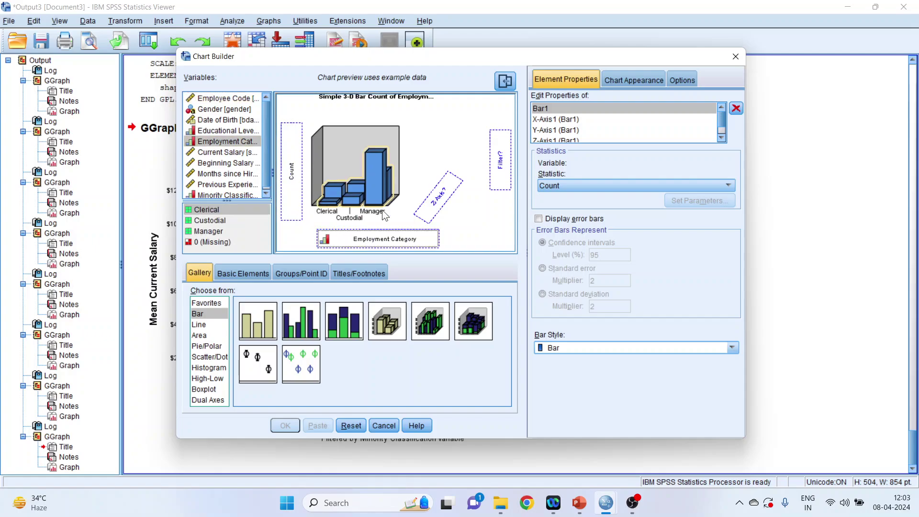
pyautogui.moveTo(227, 114); pyautogui.dragTo(436, 197)
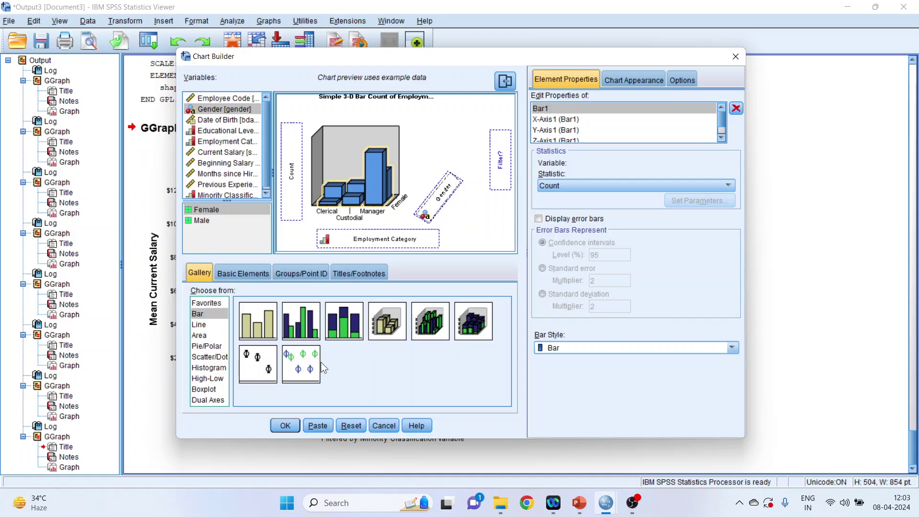
pyautogui.click(284, 427)
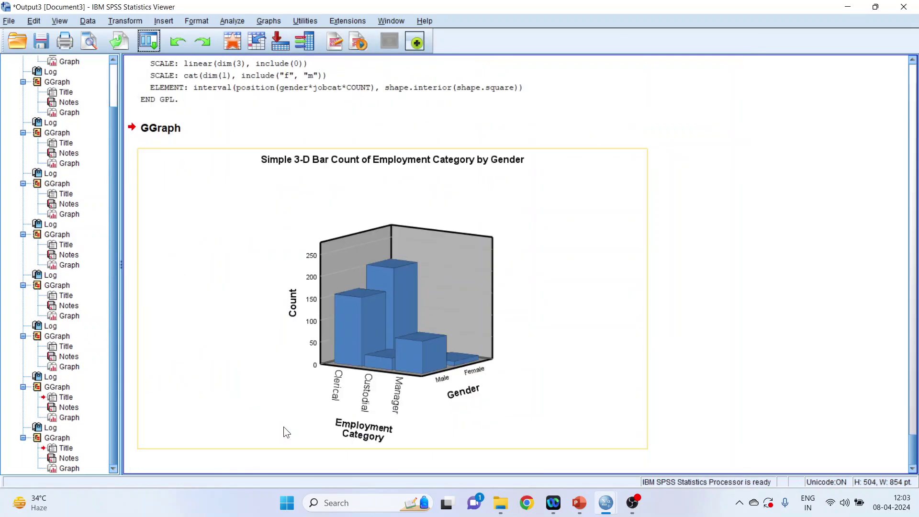
pyautogui.doubleClick(380, 315)
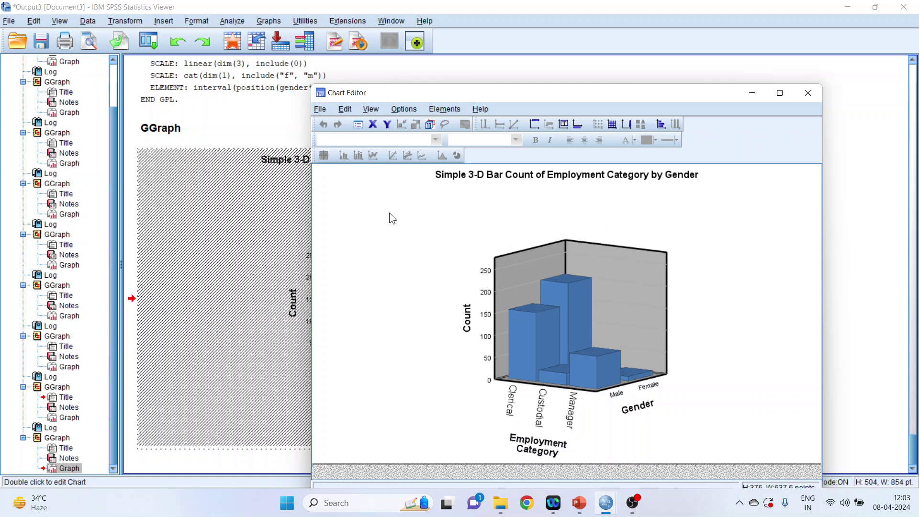
pyautogui.click(807, 94)
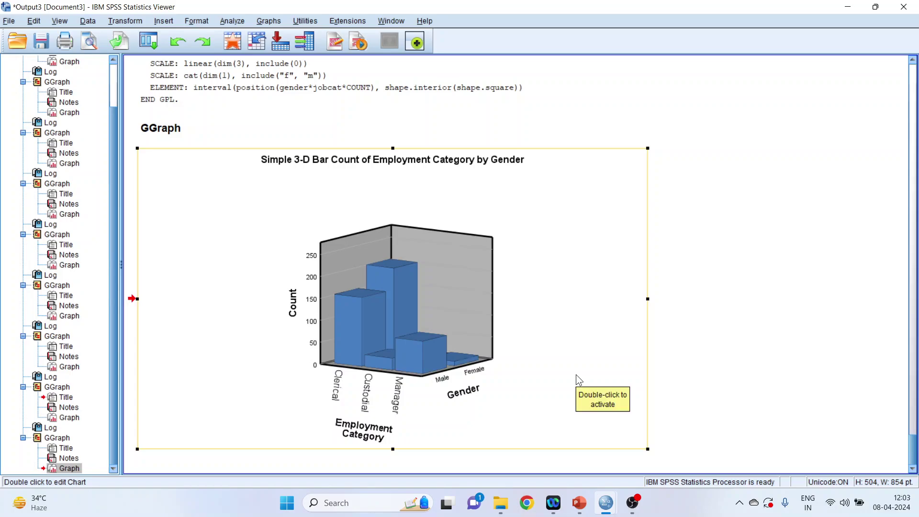
# - Reopen Chart Builder, assign Current Salary to the Y-axis of the simple 3-D bar chart and generate the mean salary chart
pyautogui.click(152, 44)
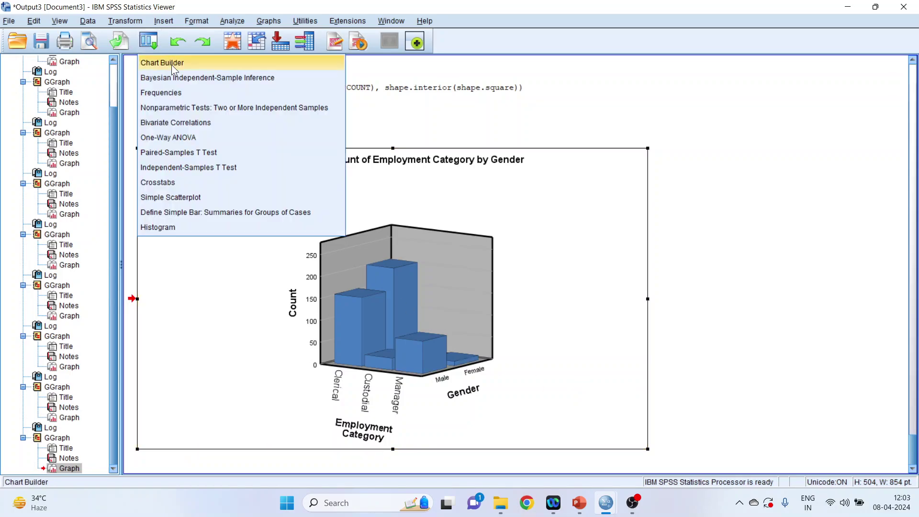
pyautogui.click(170, 64)
pyautogui.click(388, 305)
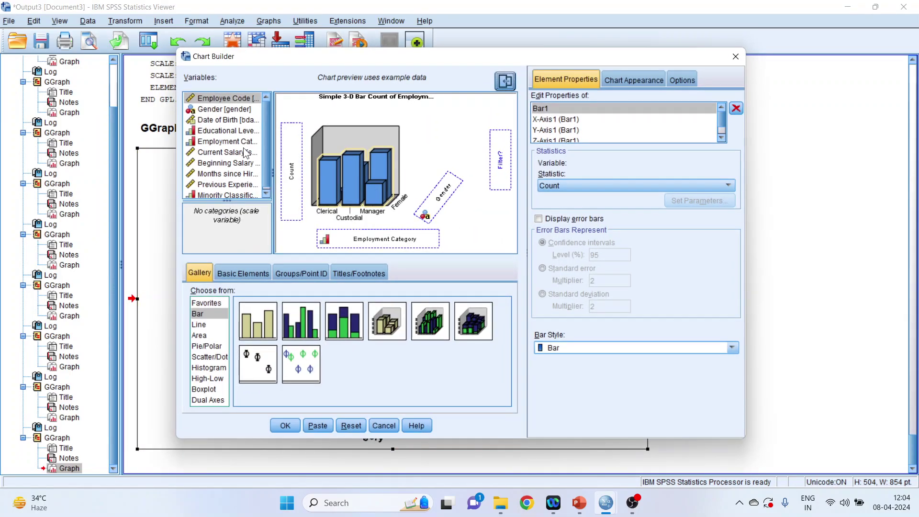
pyautogui.moveTo(234, 153); pyautogui.dragTo(287, 176)
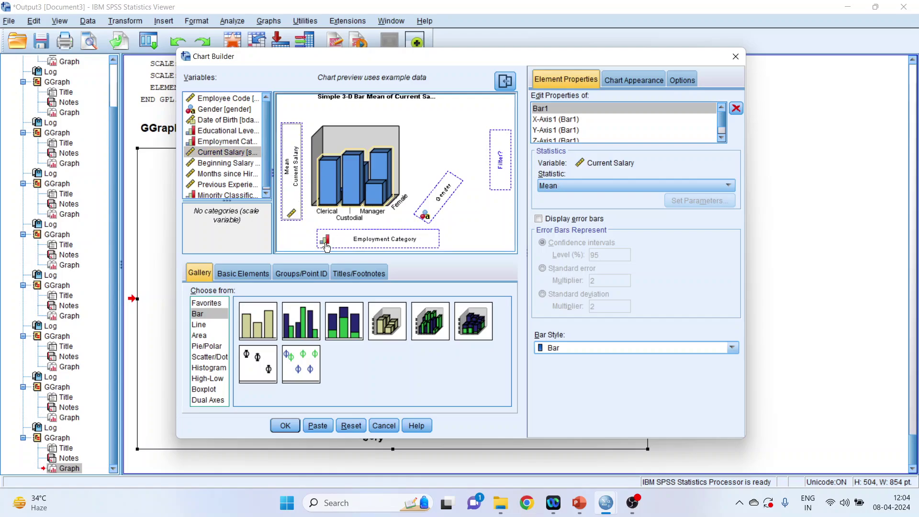
pyautogui.click(285, 426)
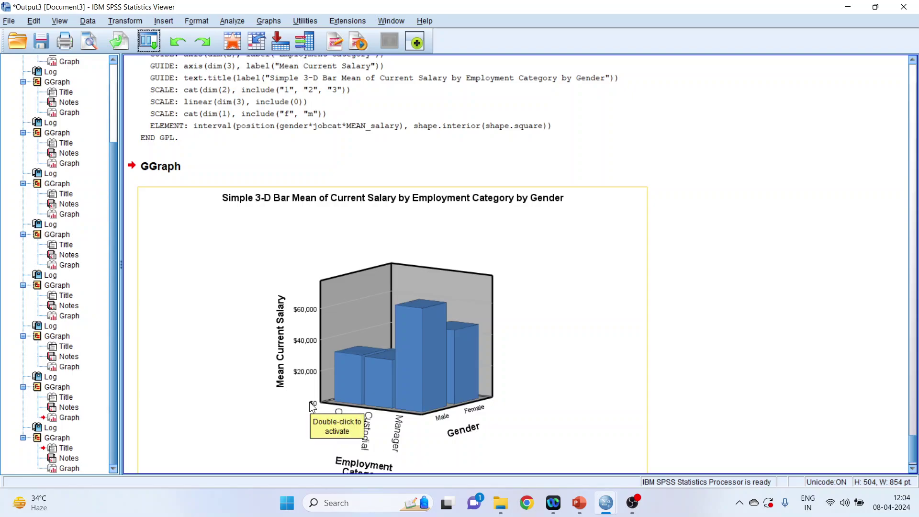
pyautogui.scroll(-1, 320, 402)
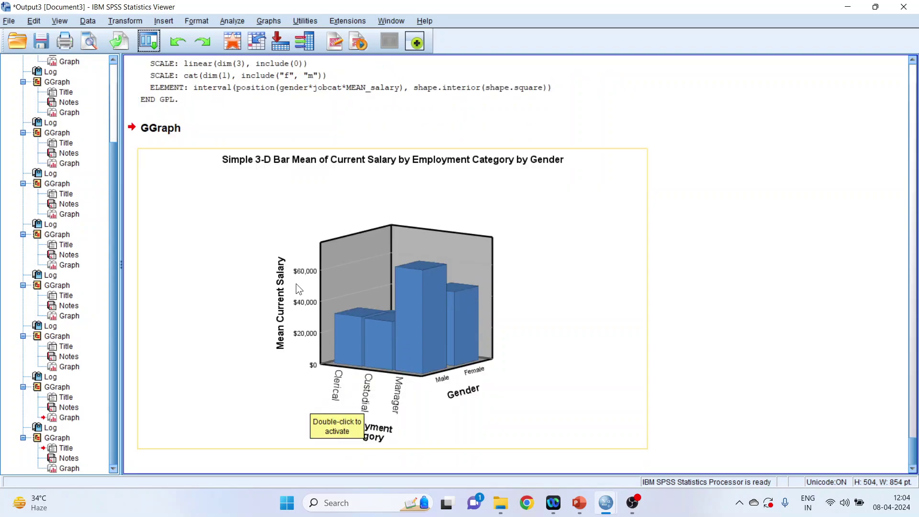
pyautogui.click(283, 428)
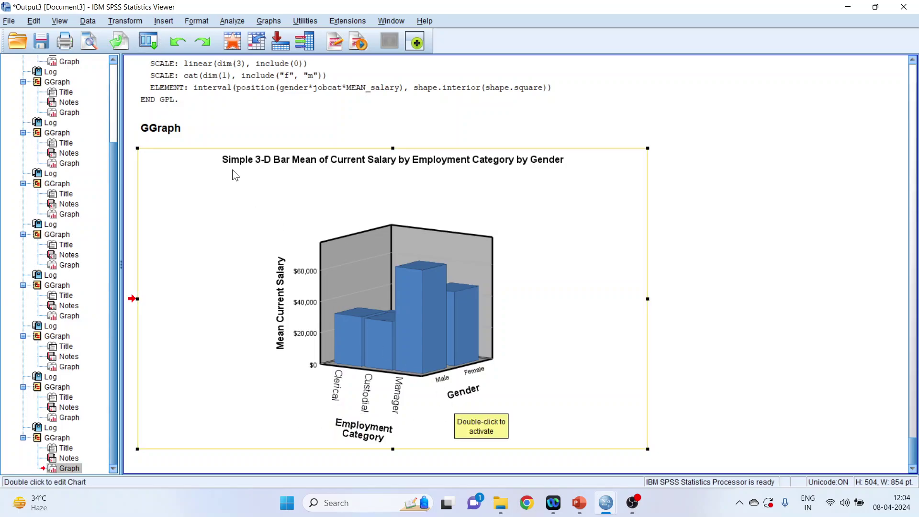
# - Reopen Chart Builder, add Beginning Salary beside Current Salary on the simple 3-D chart's Y-axis as a summary group, and generate the chart
pyautogui.click(147, 42)
pyautogui.click(165, 63)
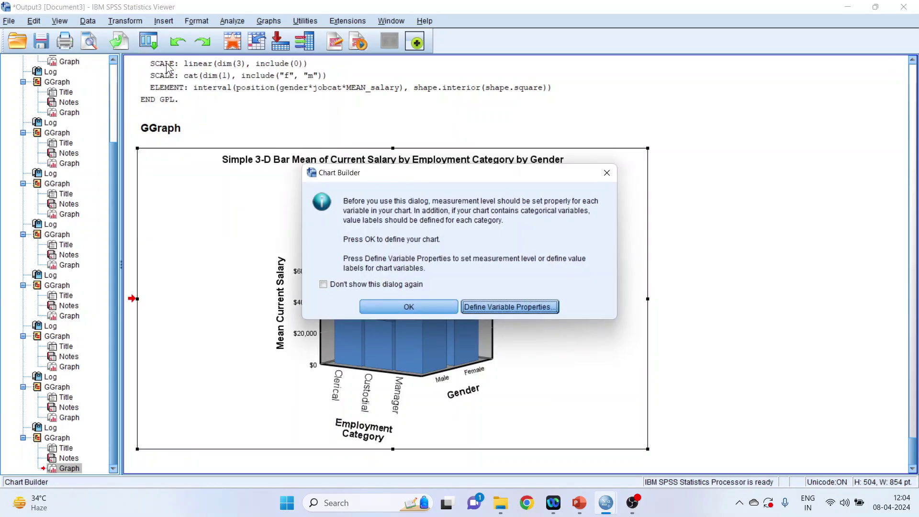
pyautogui.click(395, 306)
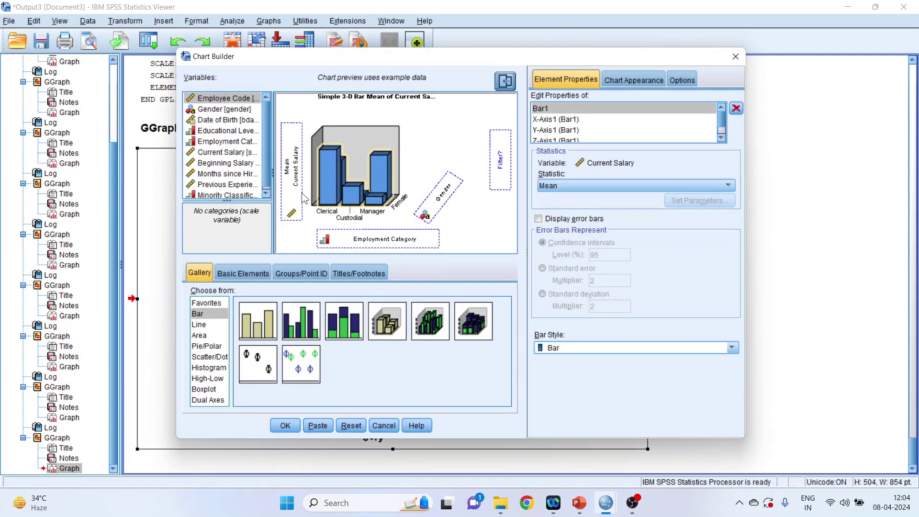
pyautogui.click(238, 165)
pyautogui.moveTo(238, 166); pyautogui.dragTo(291, 143)
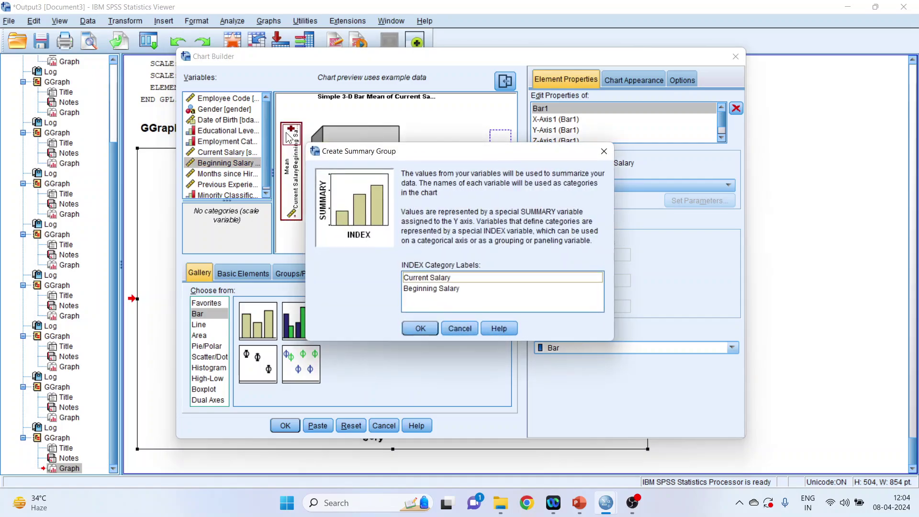
pyautogui.click(419, 330)
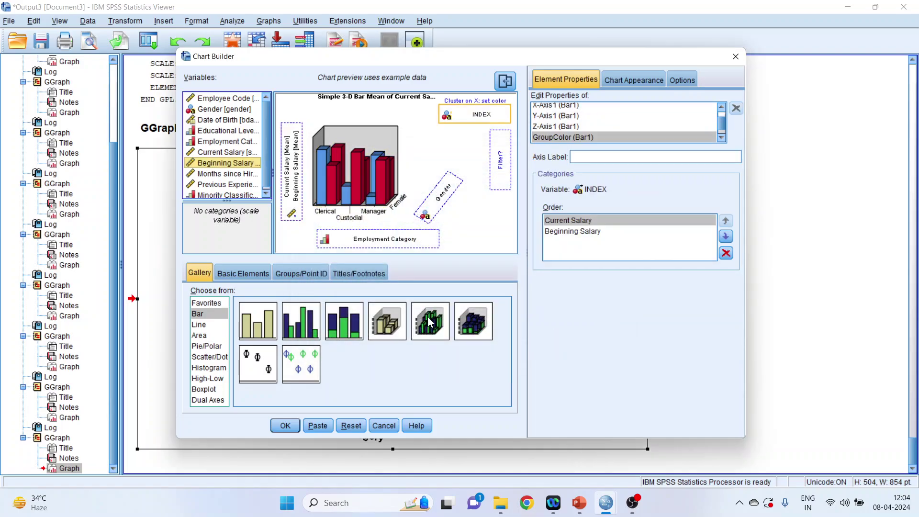
pyautogui.click(292, 424)
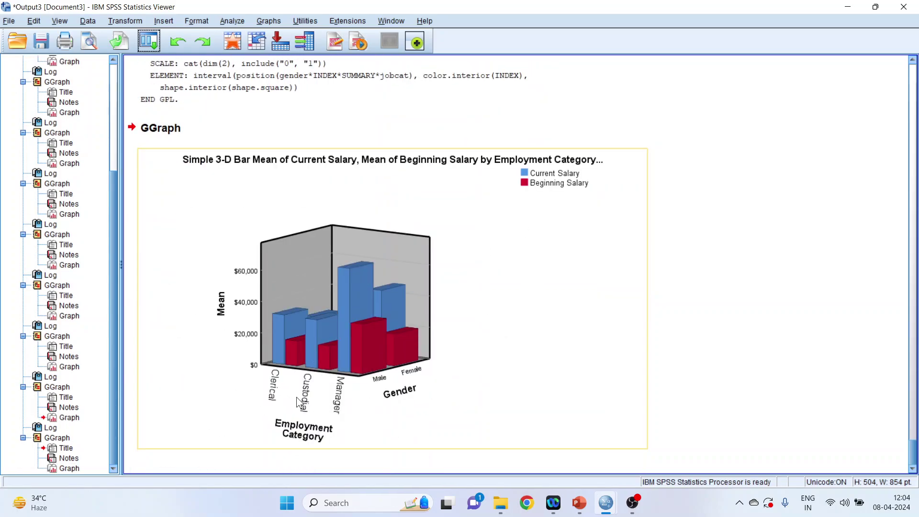
pyautogui.scroll(9, 340, 374)
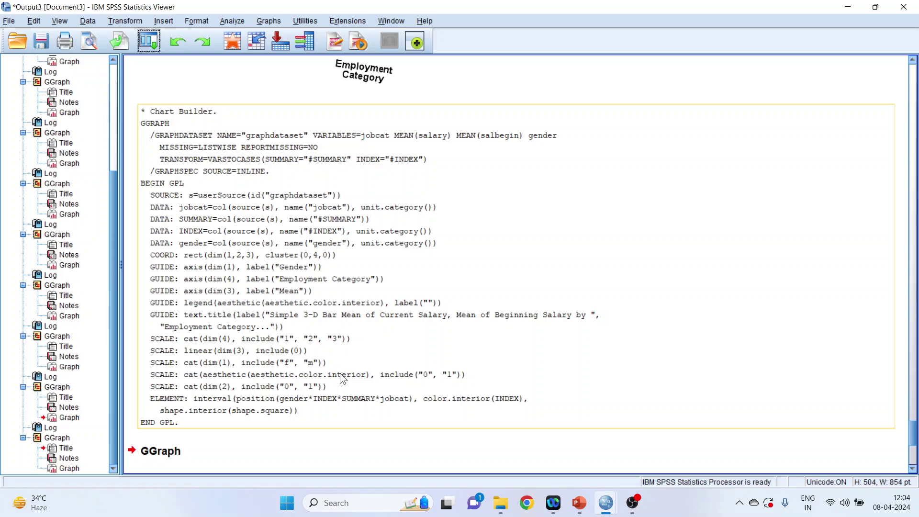
pyautogui.scroll(-6, 339, 372)
pyautogui.scroll(-3, 342, 378)
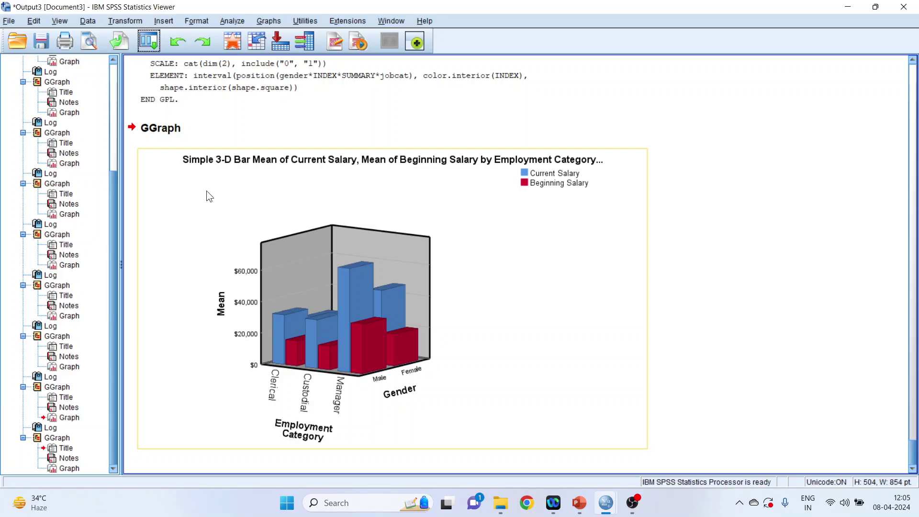
# - Reopen Chart Builder, reset the simple 3-D chart definition and start a clustered 3-D bar chart
pyautogui.click(149, 42)
pyautogui.click(158, 61)
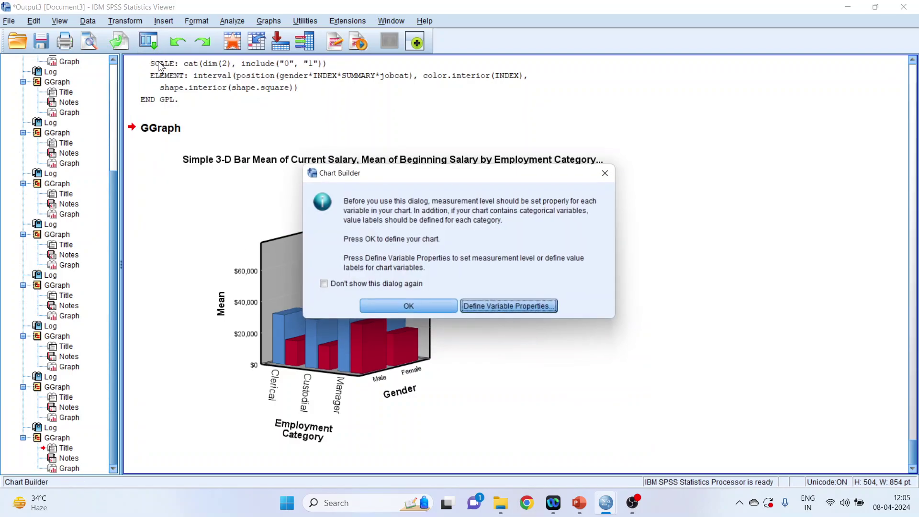
pyautogui.click(386, 307)
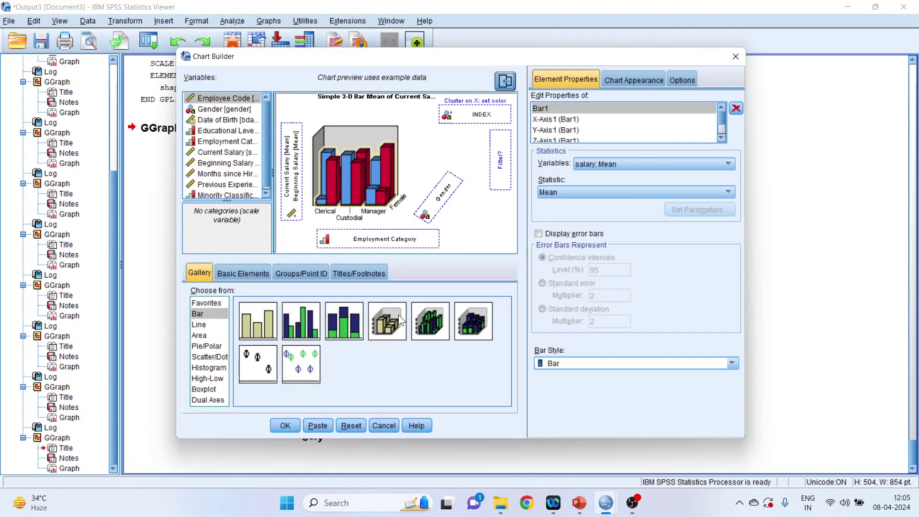
pyautogui.doubleClick(429, 326)
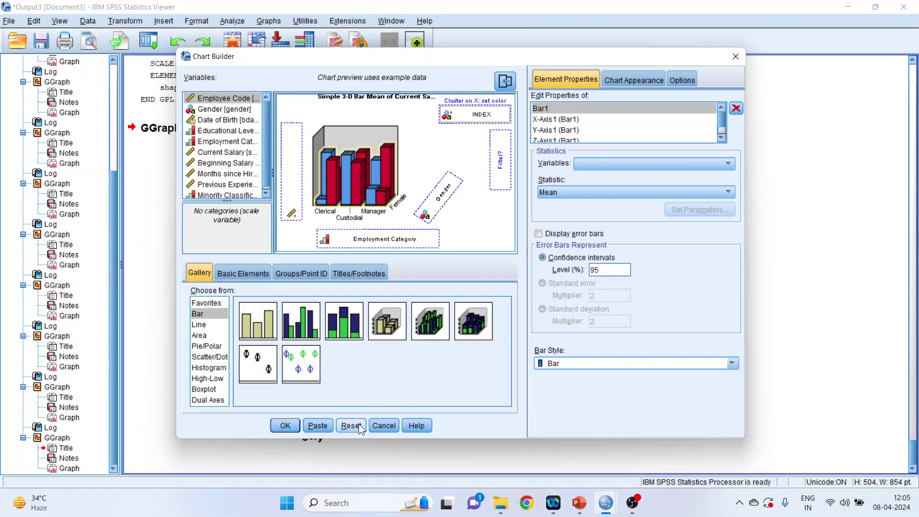
pyautogui.click(358, 426)
pyautogui.doubleClick(428, 333)
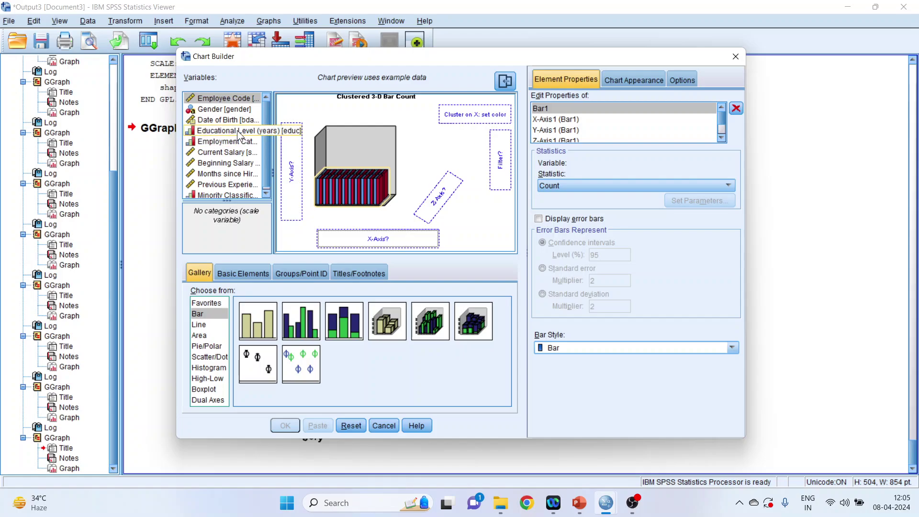
# - Assign Employment Category to the X-axis, Gender to the Z-axis and Minority Classification to the cluster colour, and generate the clustered 3-D count chart
pyautogui.moveTo(237, 139); pyautogui.dragTo(337, 229)
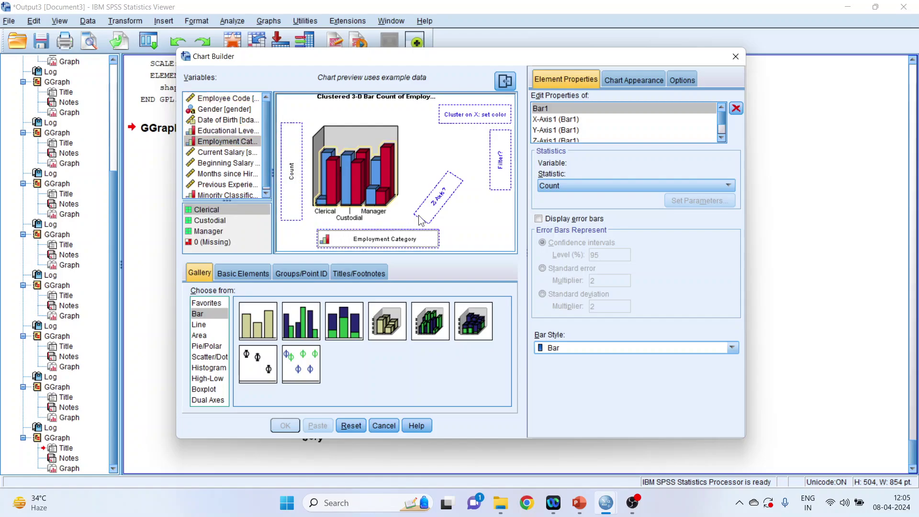
pyautogui.moveTo(230, 115); pyautogui.dragTo(437, 196)
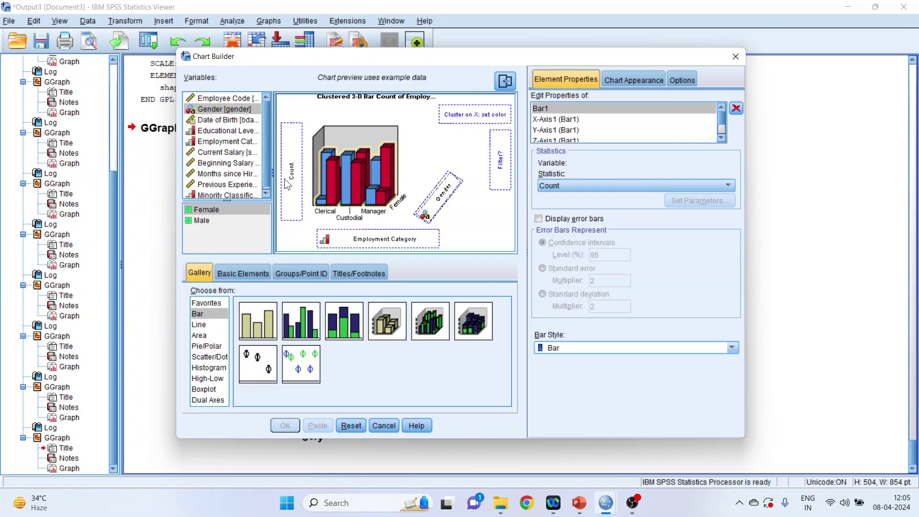
pyautogui.moveTo(238, 195); pyautogui.dragTo(447, 115)
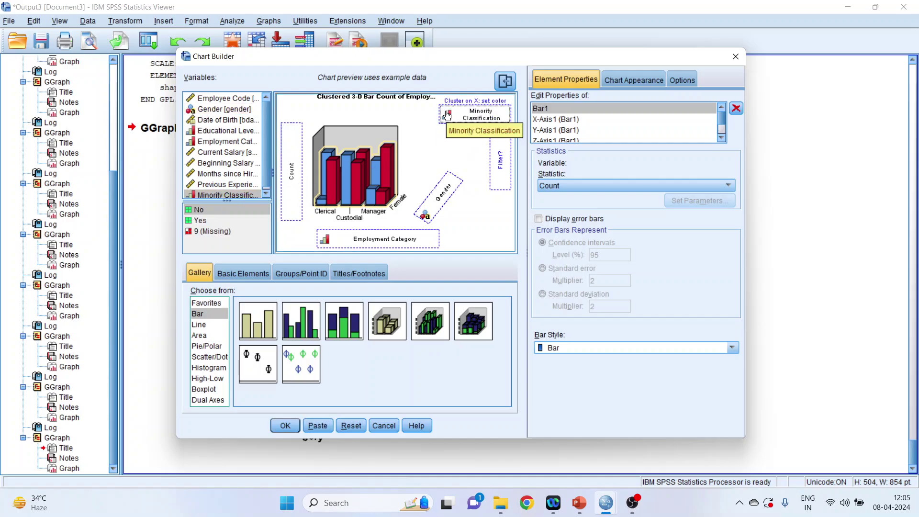
pyautogui.click(287, 424)
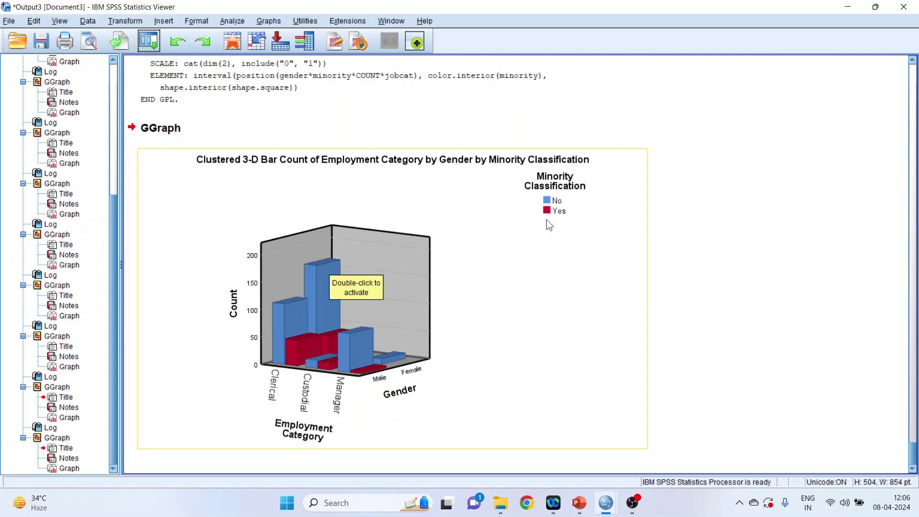
# - Reopen Chart Builder, assign Current Salary to the Y-axis of the clustered 3-D bar chart and generate the mean salary chart
pyautogui.click(150, 43)
pyautogui.click(159, 62)
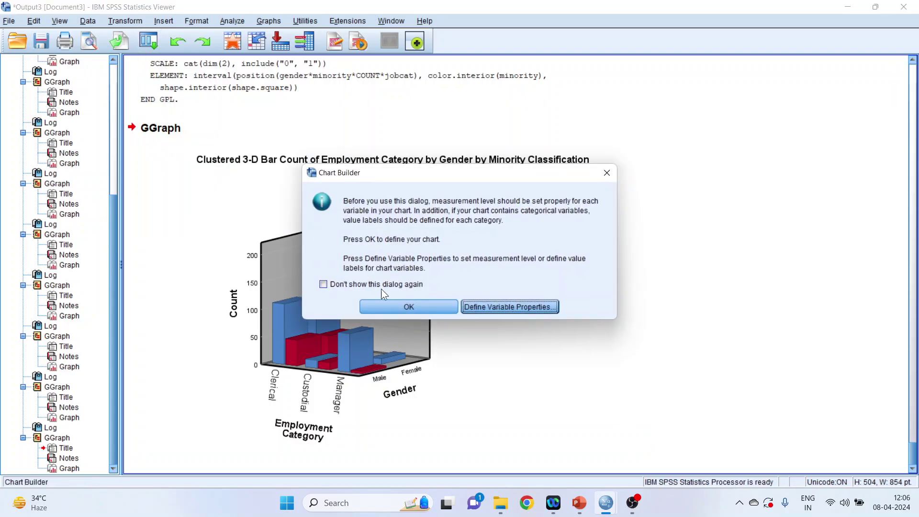
pyautogui.click(390, 309)
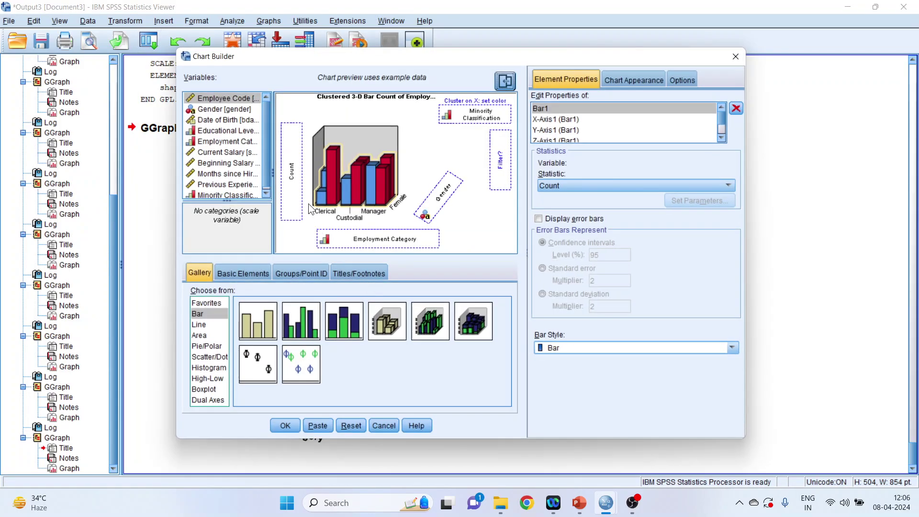
pyautogui.click(223, 153)
pyautogui.moveTo(223, 153); pyautogui.dragTo(291, 176)
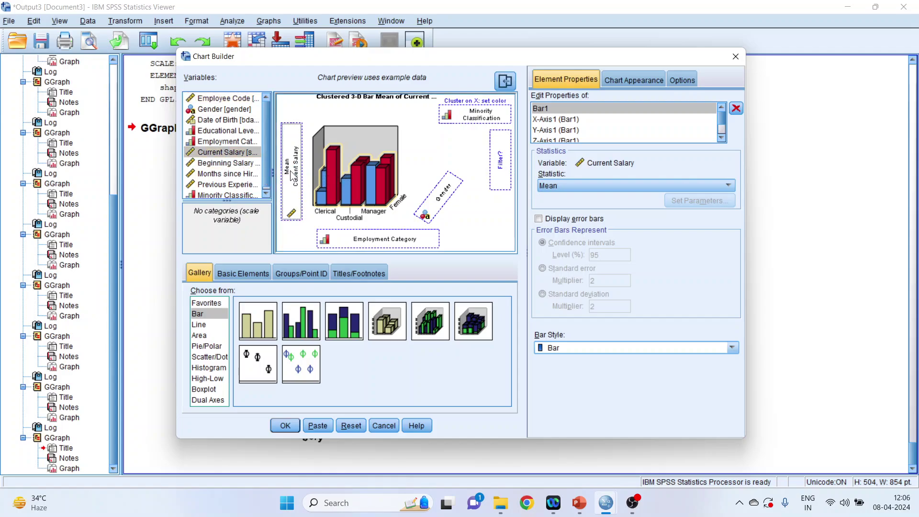
pyautogui.click(287, 426)
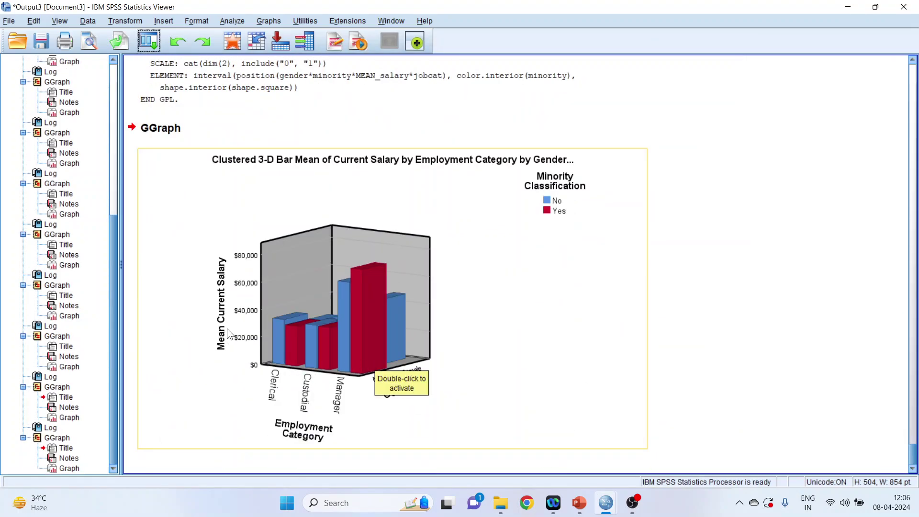
# - Reopen Chart Builder, add Beginning Salary beside Current Salary on the clustered 3-D chart's Y-axis as a summary group, and generate the chart
pyautogui.click(150, 44)
pyautogui.click(154, 62)
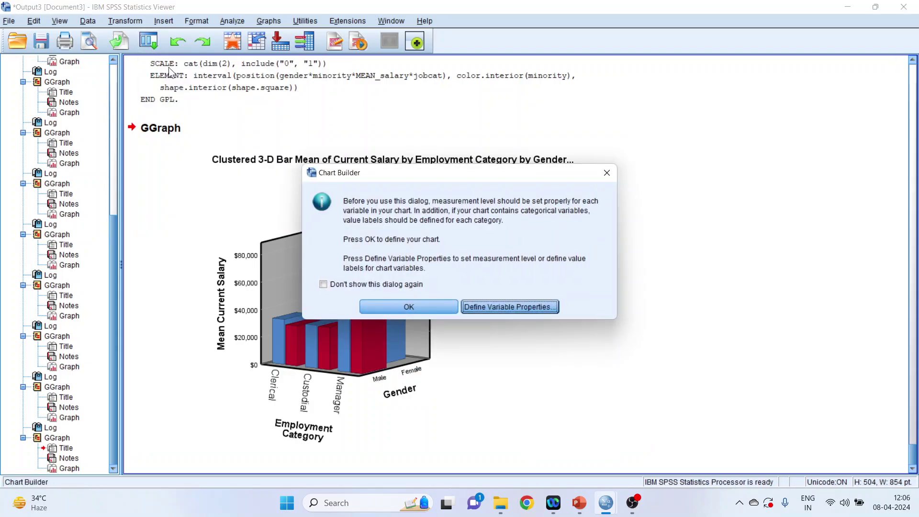
pyautogui.click(388, 308)
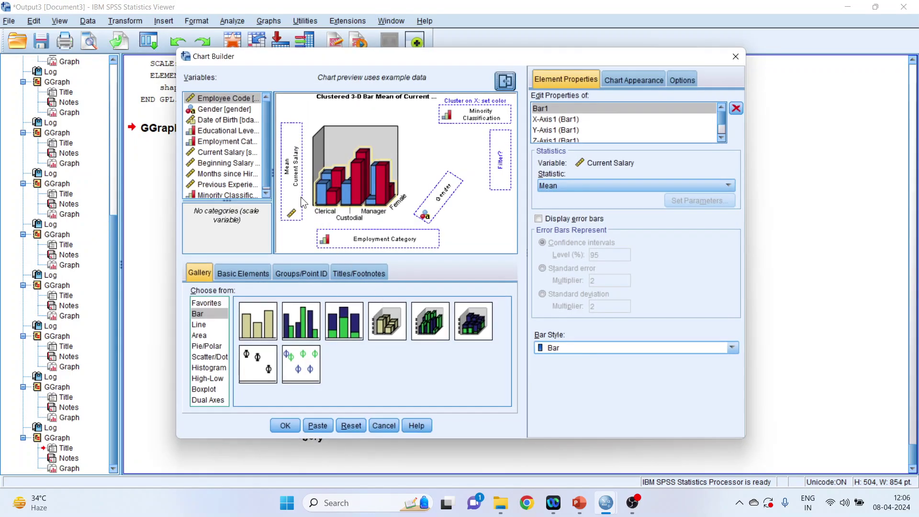
pyautogui.moveTo(242, 164); pyautogui.dragTo(288, 134)
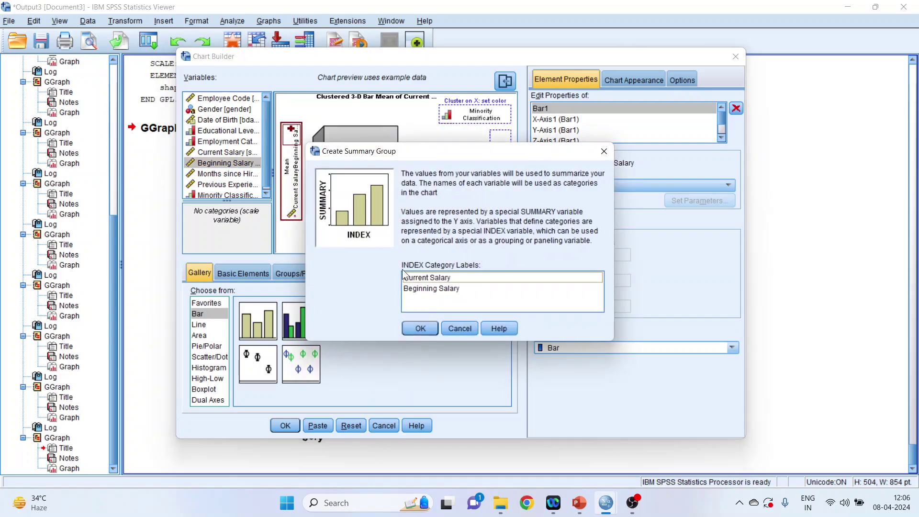
pyautogui.click(420, 330)
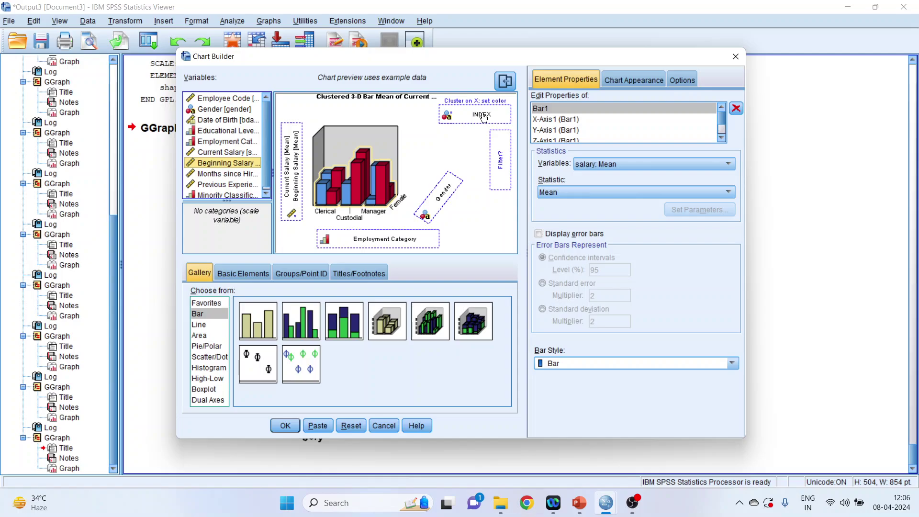
pyautogui.moveTo(483, 117); pyautogui.dragTo(482, 125)
pyautogui.click(277, 426)
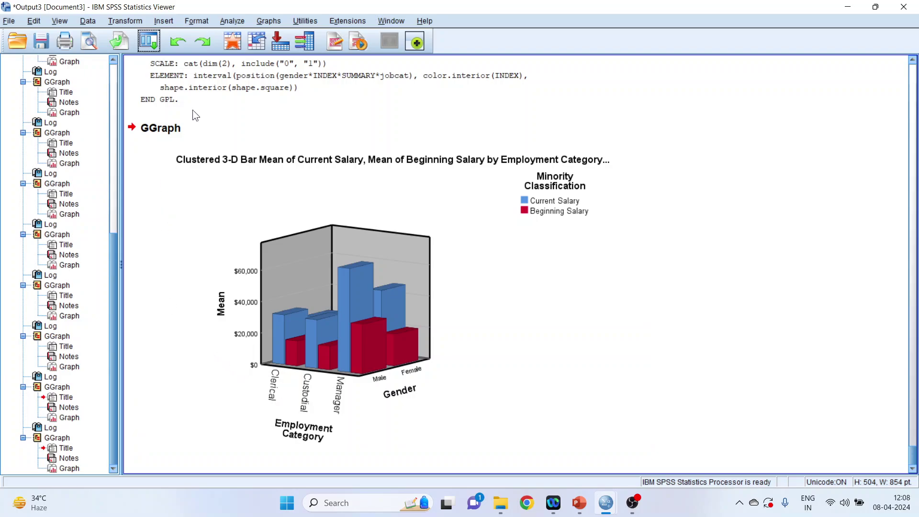
# - Reopen Chart Builder, reset the clustered 3-D chart definition and start a stacked 3-D bar chart
pyautogui.click(152, 46)
pyautogui.click(164, 65)
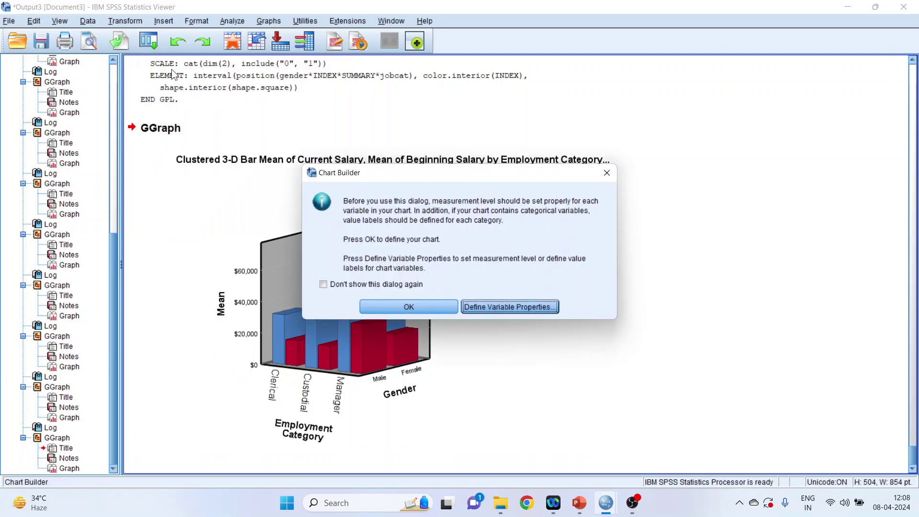
pyautogui.click(435, 309)
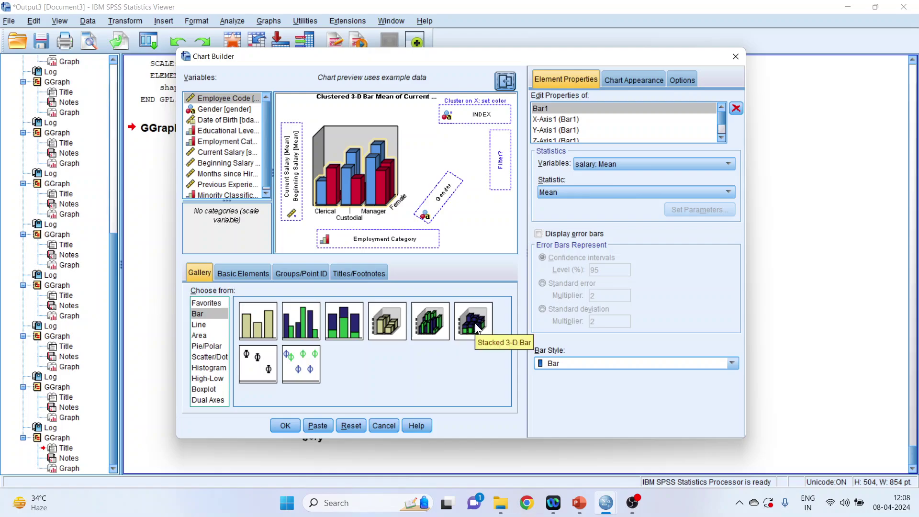
pyautogui.click(351, 426)
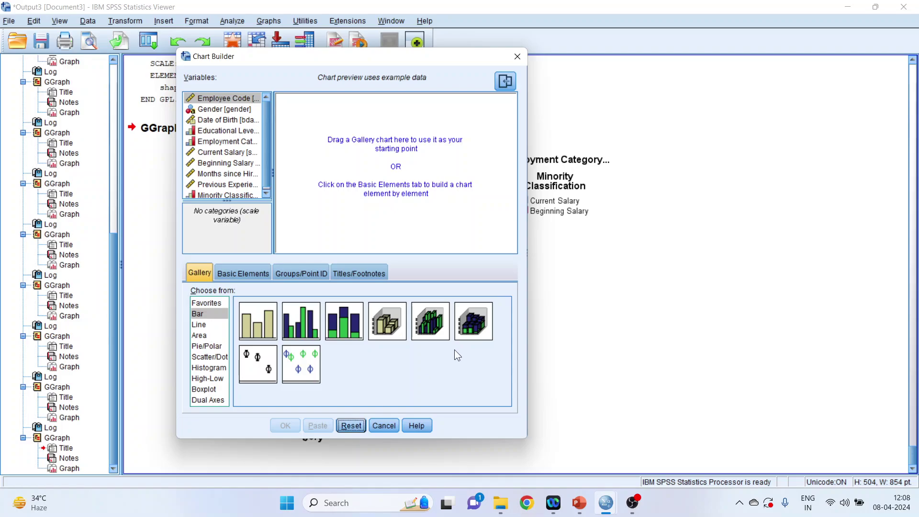
pyautogui.doubleClick(479, 330)
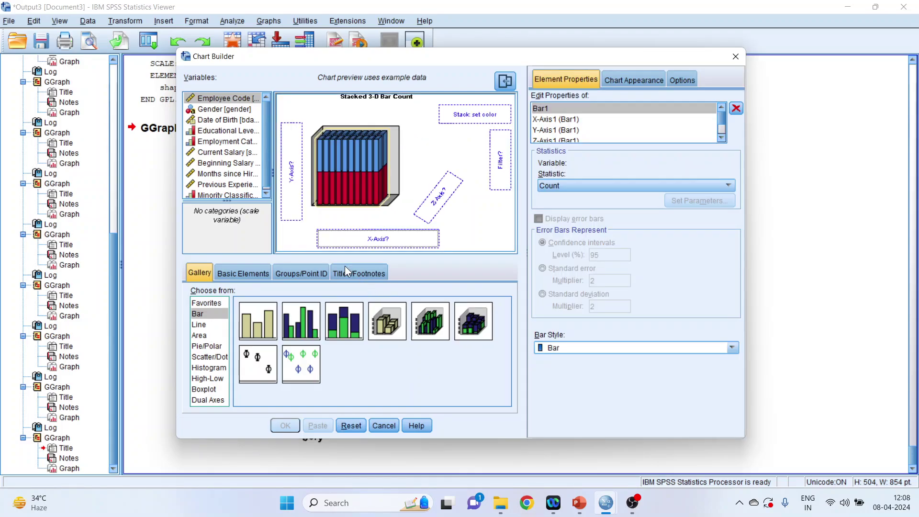
# - Assign Employment Category to the X-axis, Gender to the Z-axis and Minority Classification to the stack colour, and generate the stacked 3-D count chart
pyautogui.click(231, 130)
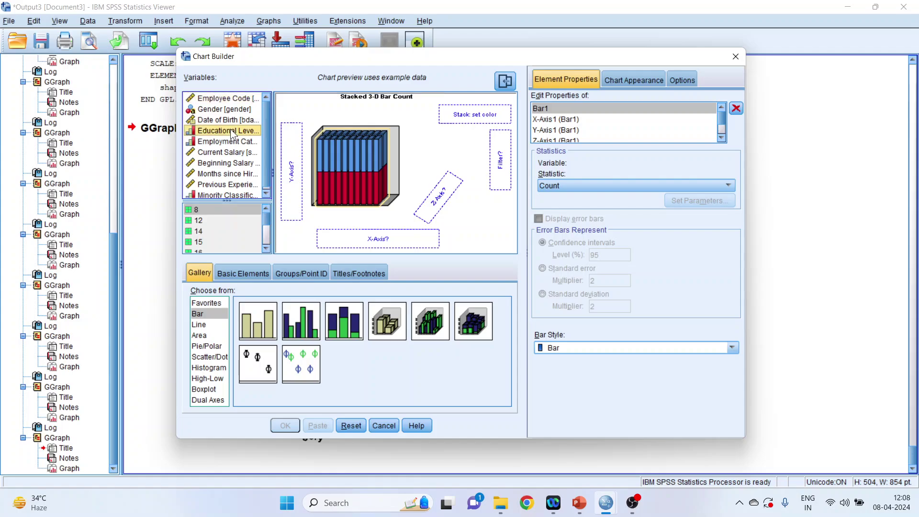
pyautogui.moveTo(233, 145); pyautogui.dragTo(353, 235)
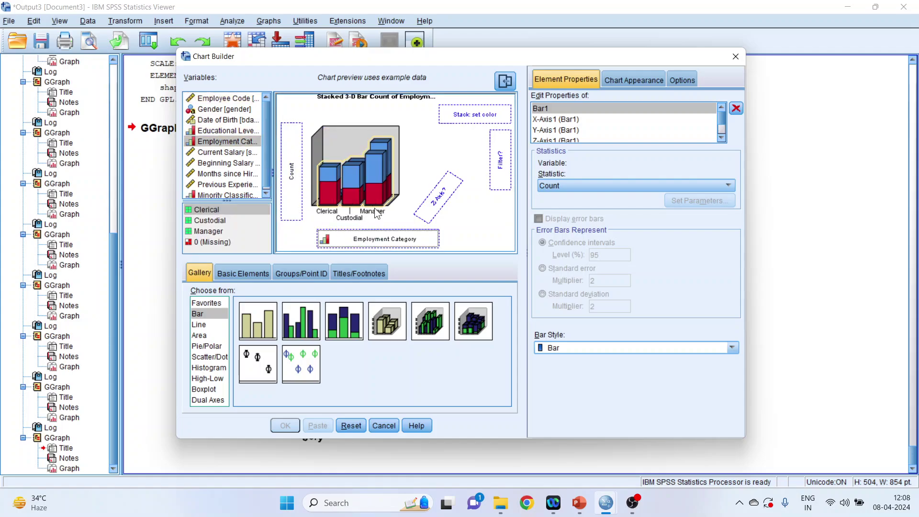
pyautogui.moveTo(222, 110); pyautogui.dragTo(431, 196)
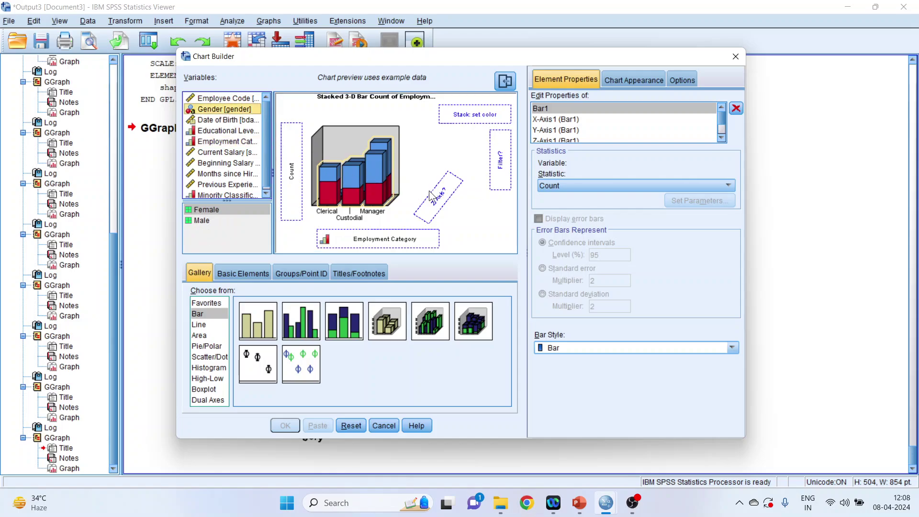
pyautogui.moveTo(254, 111); pyautogui.dragTo(433, 202)
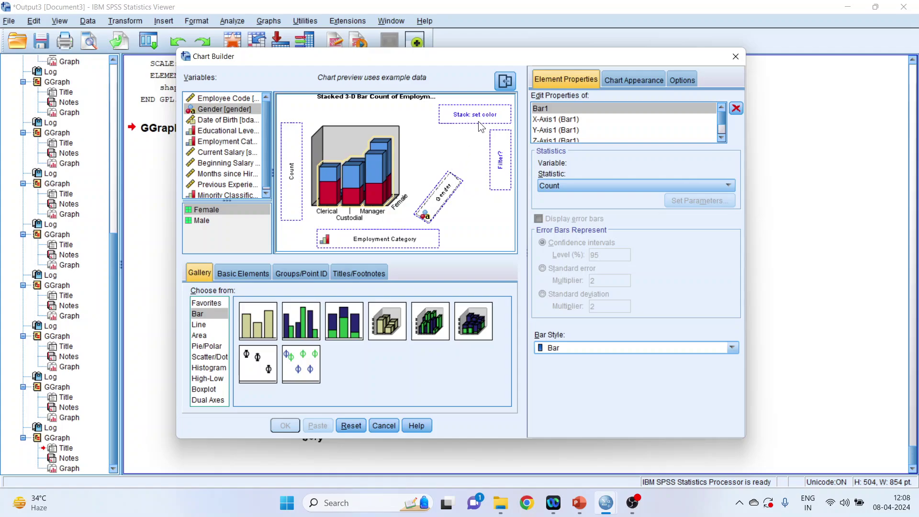
pyautogui.moveTo(243, 195); pyautogui.dragTo(450, 109)
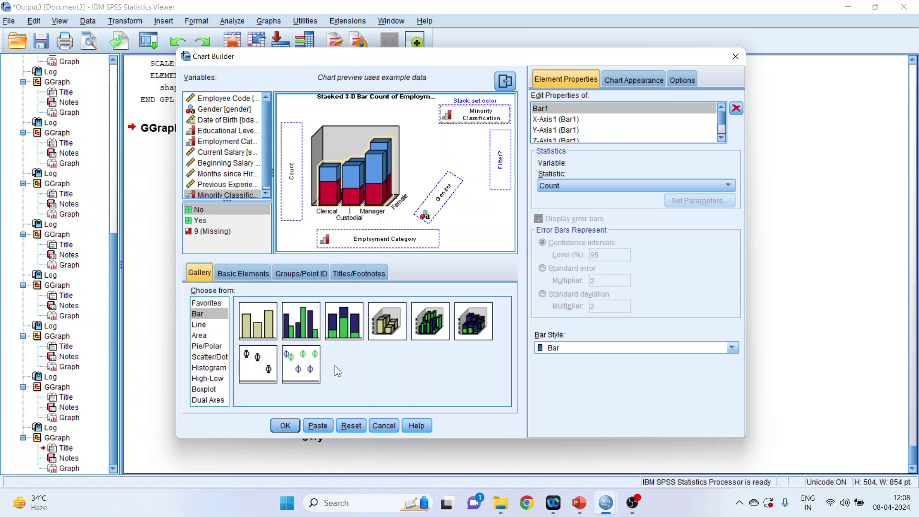
pyautogui.click(286, 426)
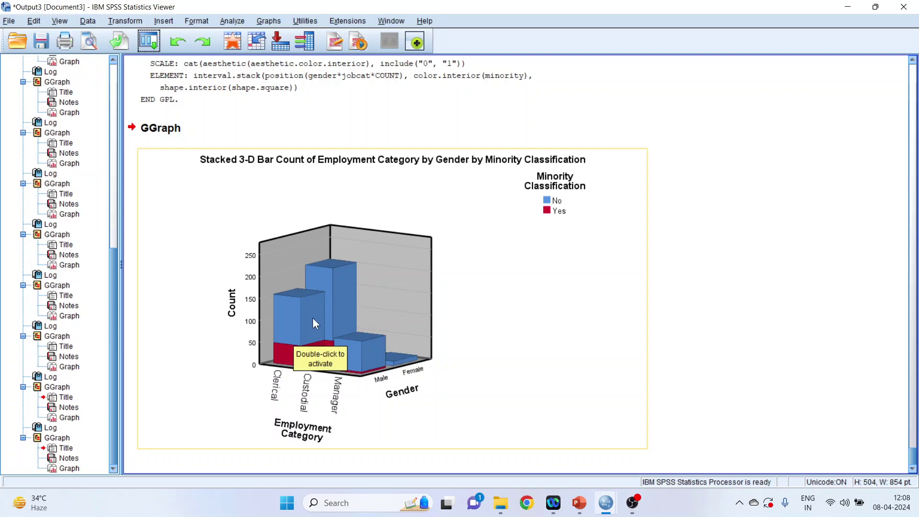
# - Reopen Chart Builder, assign Current Salary to the Y-axis of the stacked 3-D bar chart and generate the mean salary chart
pyautogui.click(149, 47)
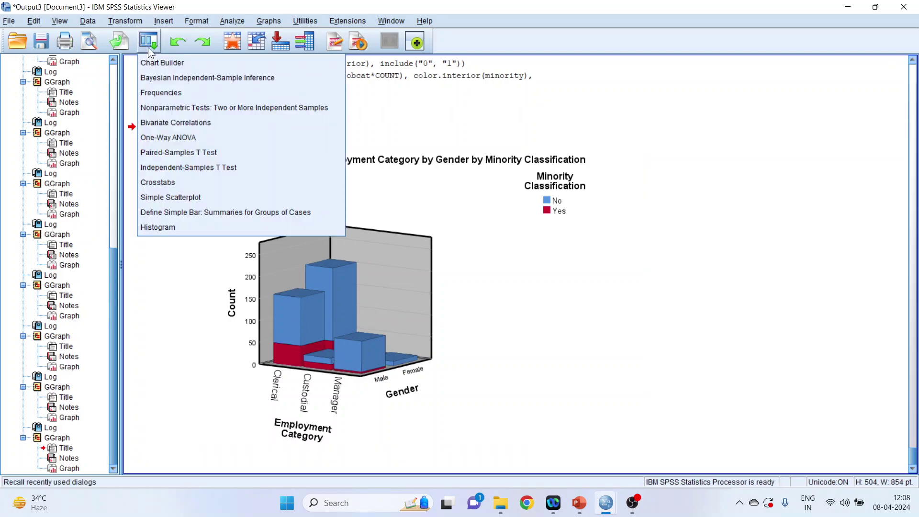
pyautogui.click(160, 62)
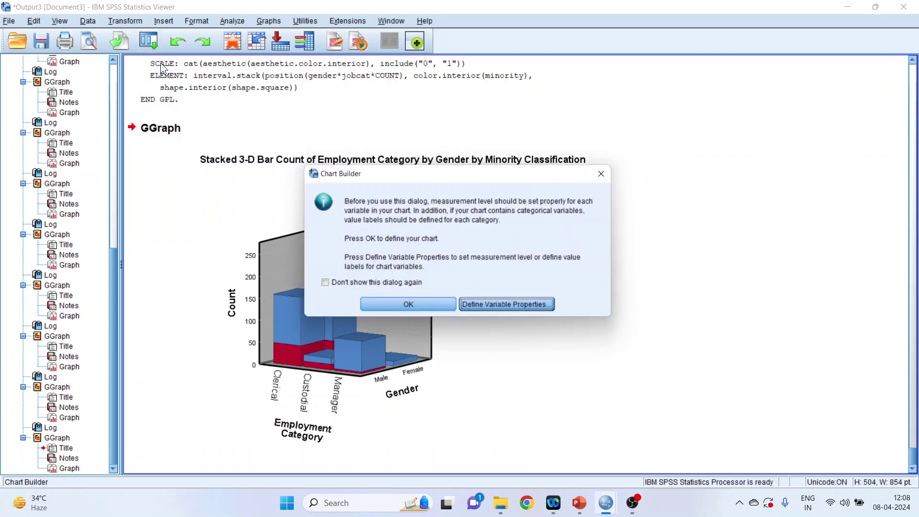
pyautogui.click(397, 307)
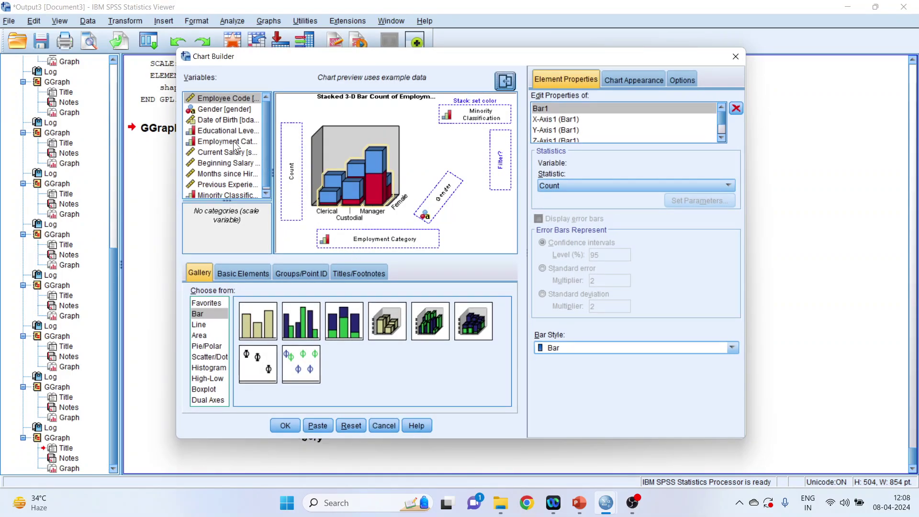
pyautogui.moveTo(232, 153); pyautogui.dragTo(288, 170)
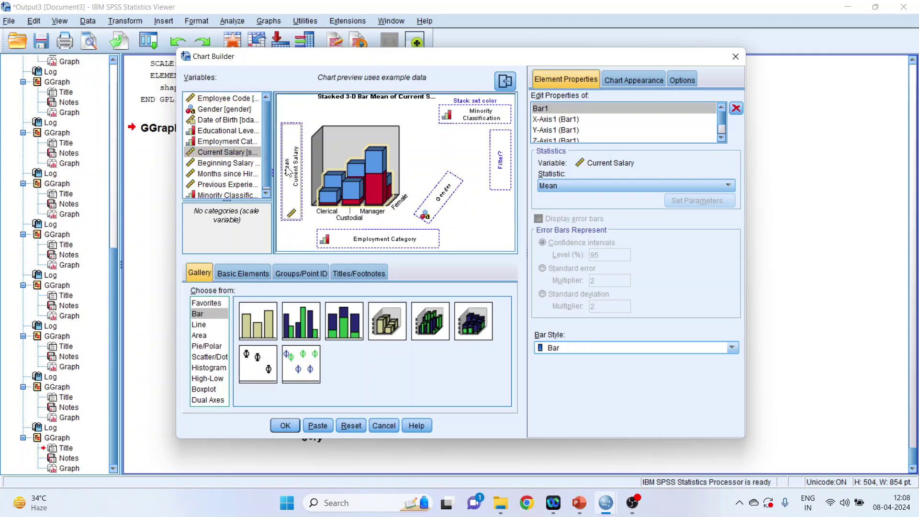
pyautogui.click(290, 426)
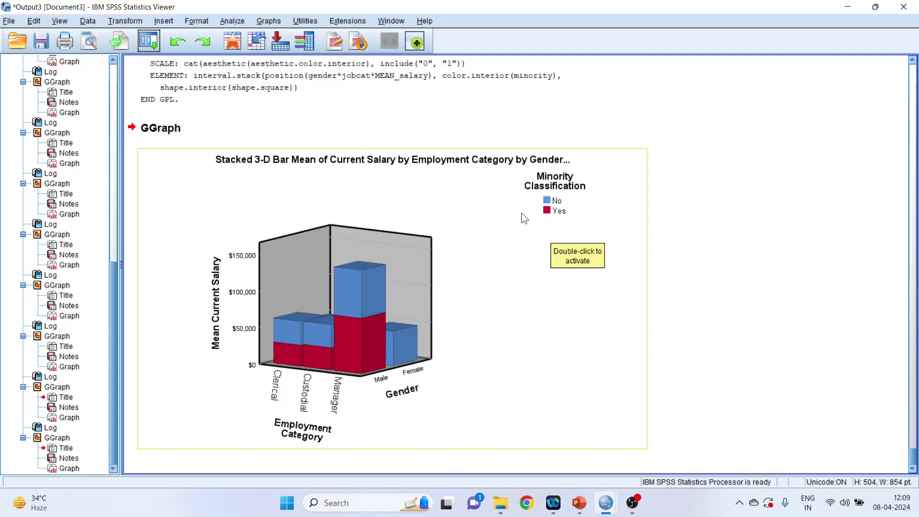
# - Reopen Chart Builder, add Beginning Salary beside Current Salary on the stacked 3-D chart's Y-axis as a summary group, and generate the chart
pyautogui.click(148, 43)
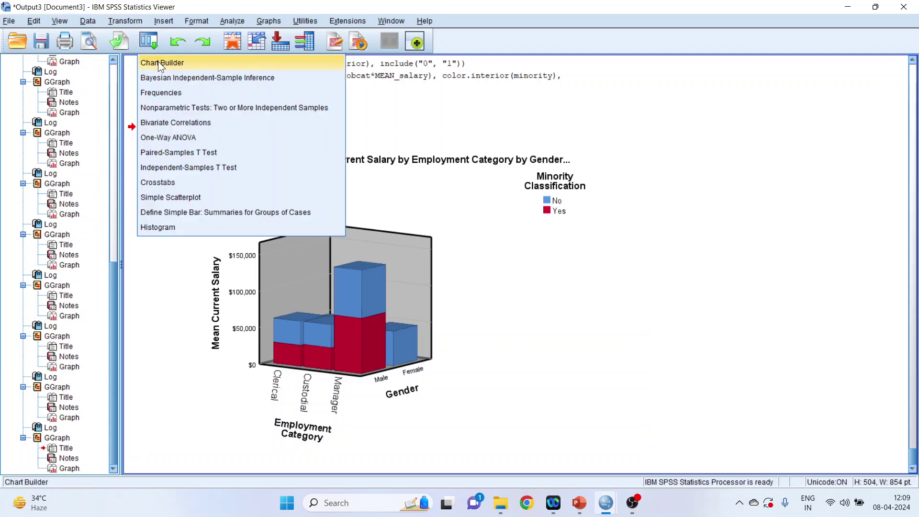
pyautogui.click(158, 61)
pyautogui.click(389, 306)
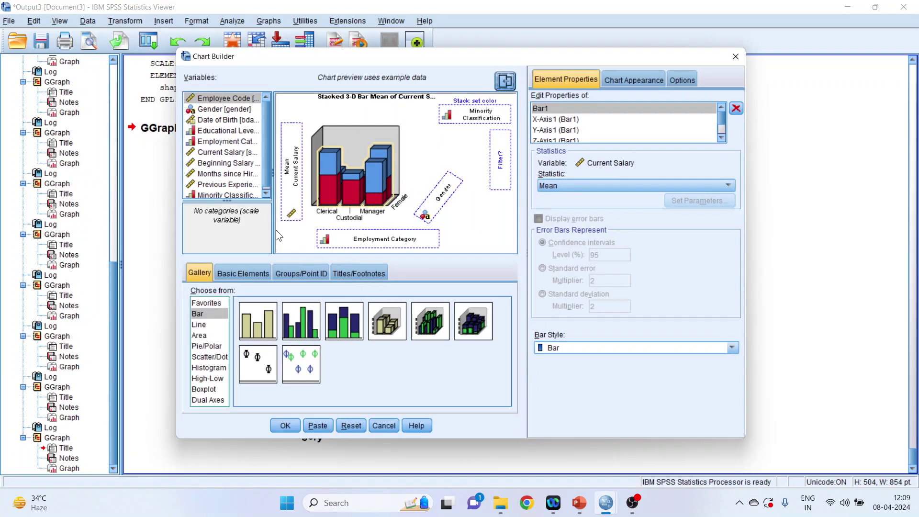
pyautogui.click(231, 164)
pyautogui.moveTo(231, 165)
pyautogui.mouseDown()
pyautogui.moveTo(287, 177)
pyautogui.moveTo(294, 143)
pyautogui.moveTo(268, 162)
pyautogui.moveTo(218, 164)
pyautogui.mouseUp()
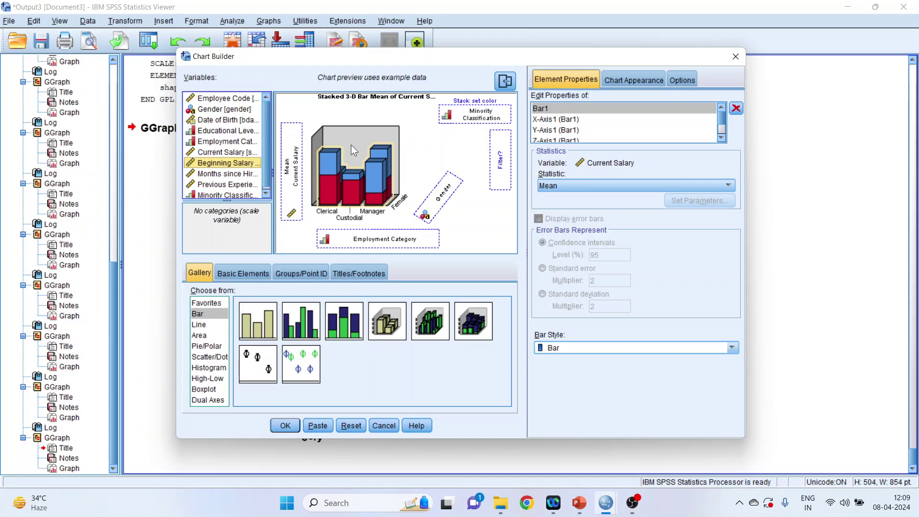
pyautogui.moveTo(230, 163); pyautogui.dragTo(292, 138)
pyautogui.click(419, 328)
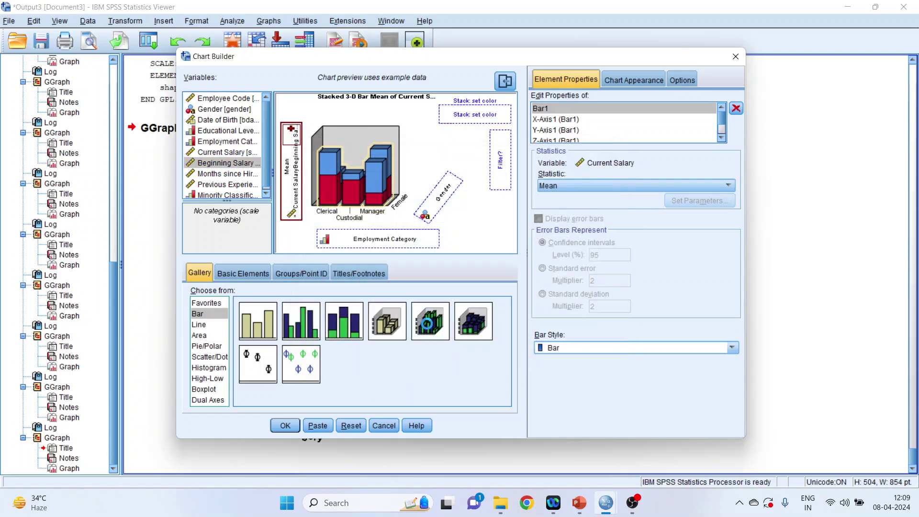
pyautogui.click(285, 426)
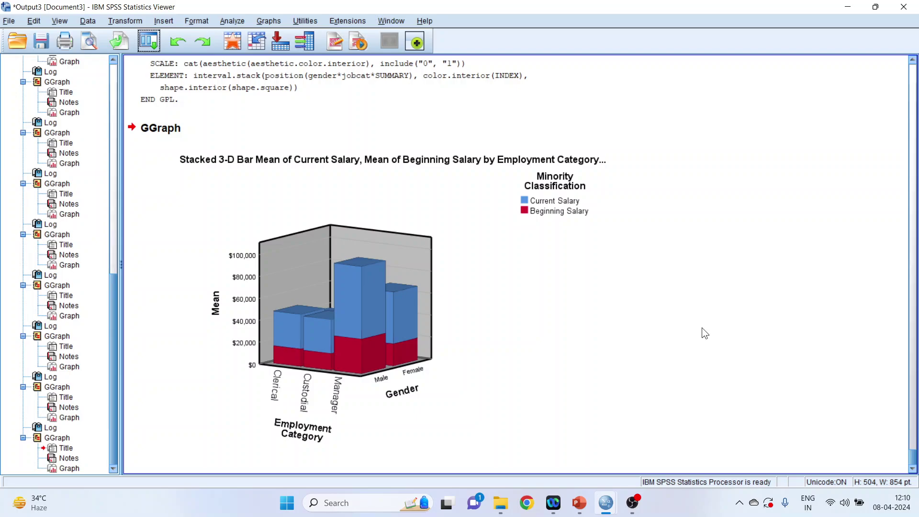
# - Reopen Chart Builder and assign Minority Classification as the filter variable of the stacked 3-D salary chart
pyautogui.click(145, 44)
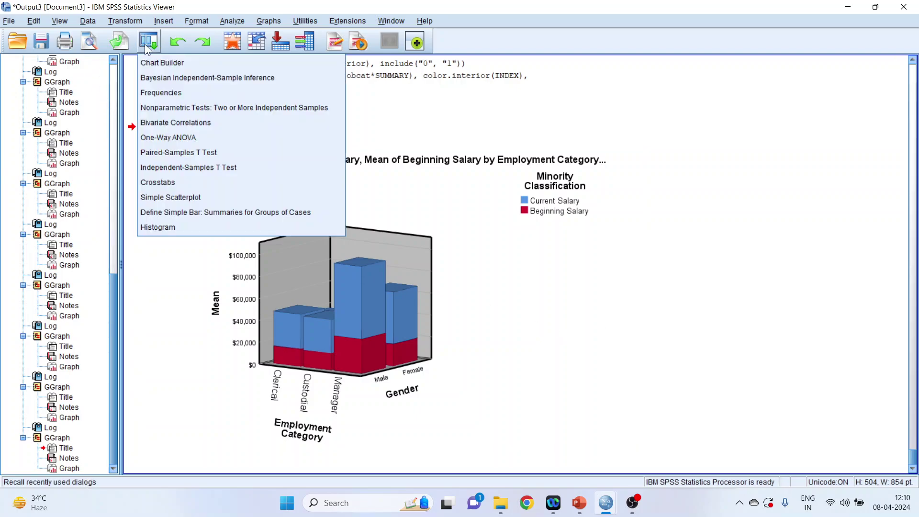
pyautogui.click(157, 62)
pyautogui.click(374, 304)
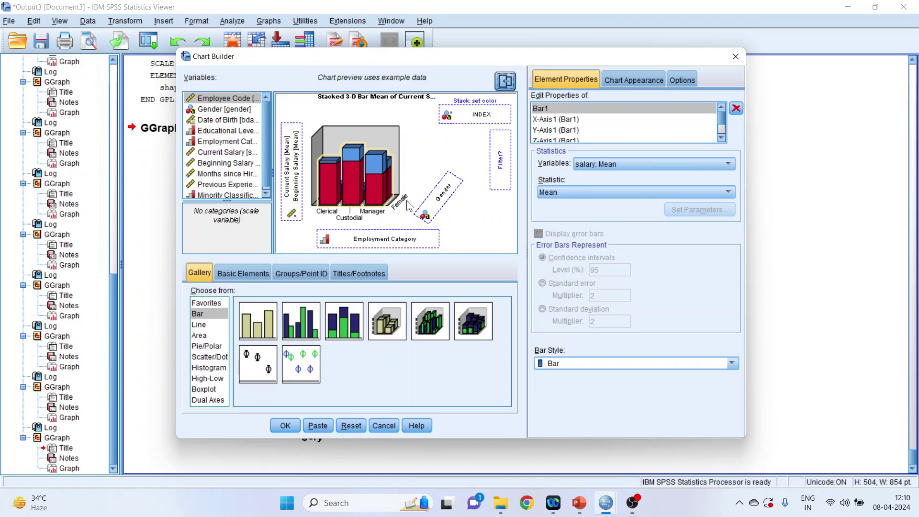
pyautogui.click(246, 196)
pyautogui.moveTo(245, 199); pyautogui.dragTo(497, 166)
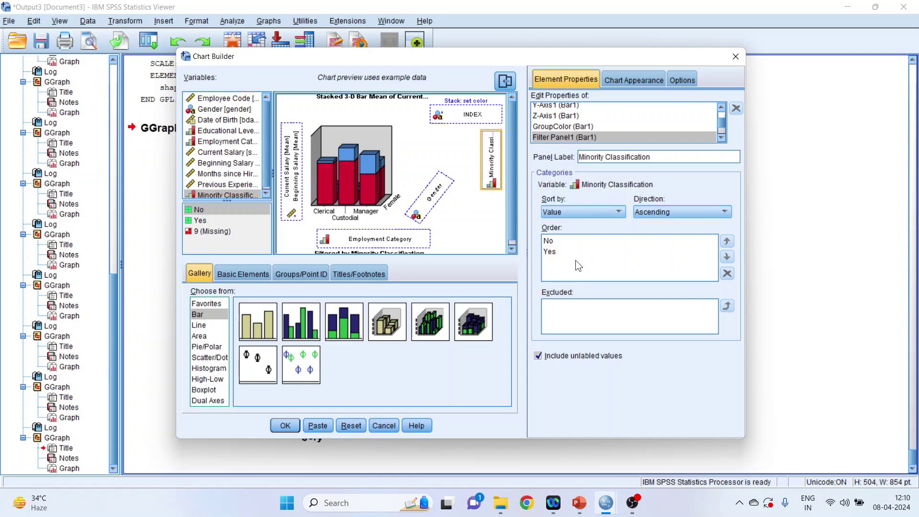
# - Exclude the No category from the Minority Classification filter and generate the filtered stacked 3-D chart
pyautogui.click(550, 243)
pyautogui.click(727, 274)
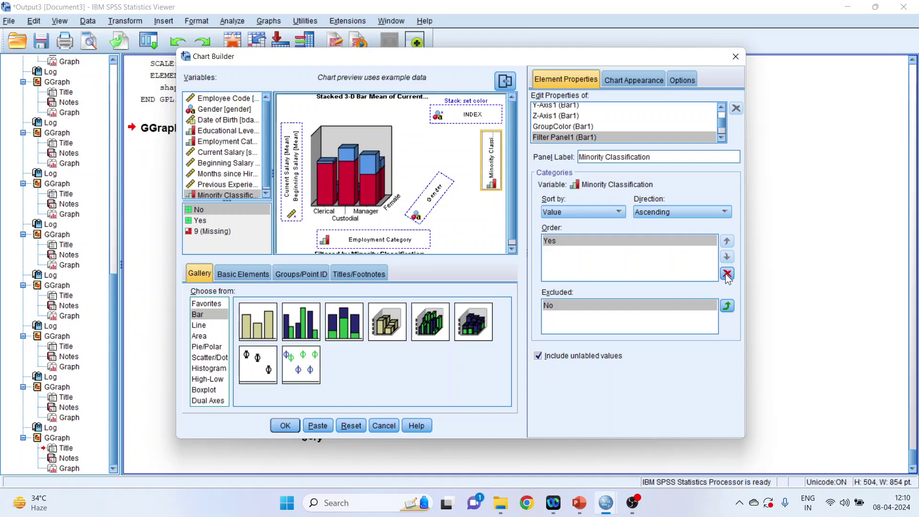
pyautogui.click(282, 426)
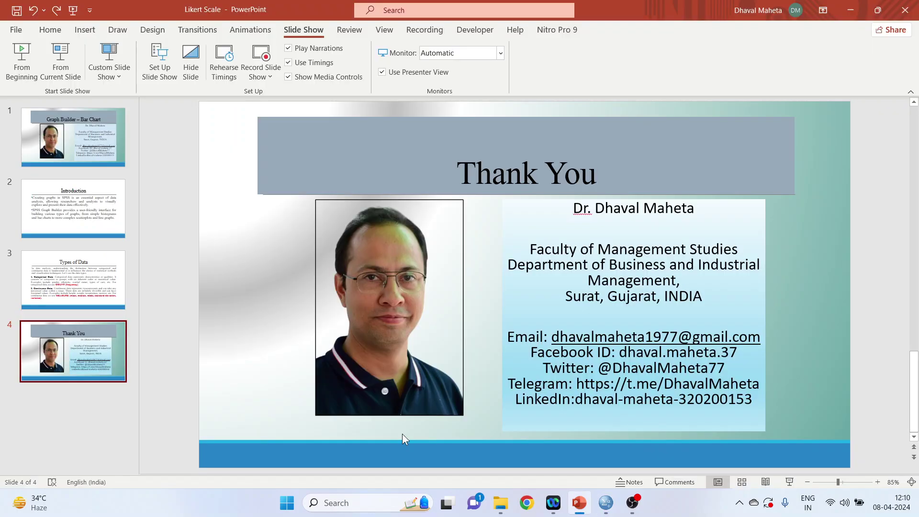
# - Switch to PowerPoint and present the closing Thank You slide as a full-screen slide show
pyautogui.click(789, 481)
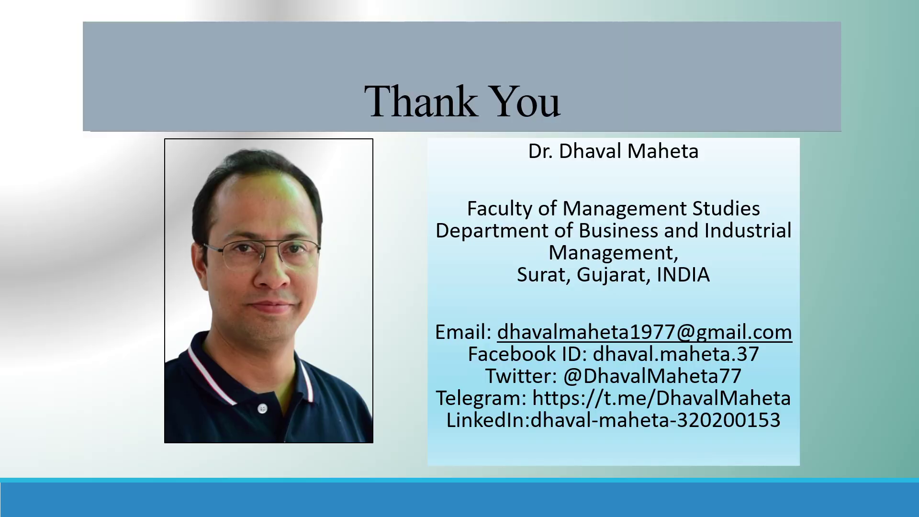